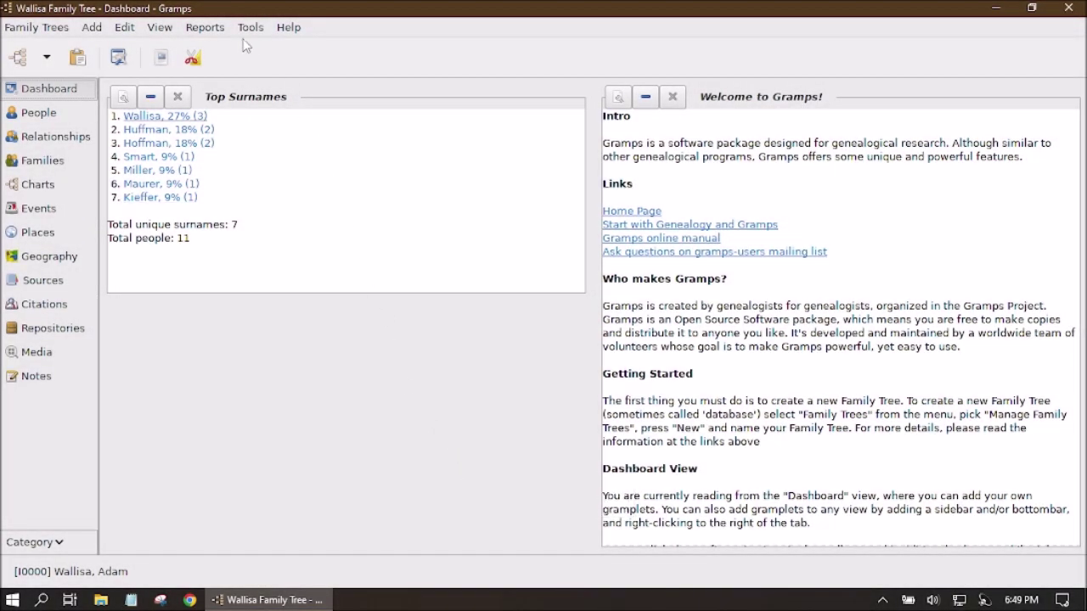
# Step: Start a Birthday and Anniversary text report and set its filter to the descendants of the current filter person
pyautogui.click(217, 29)
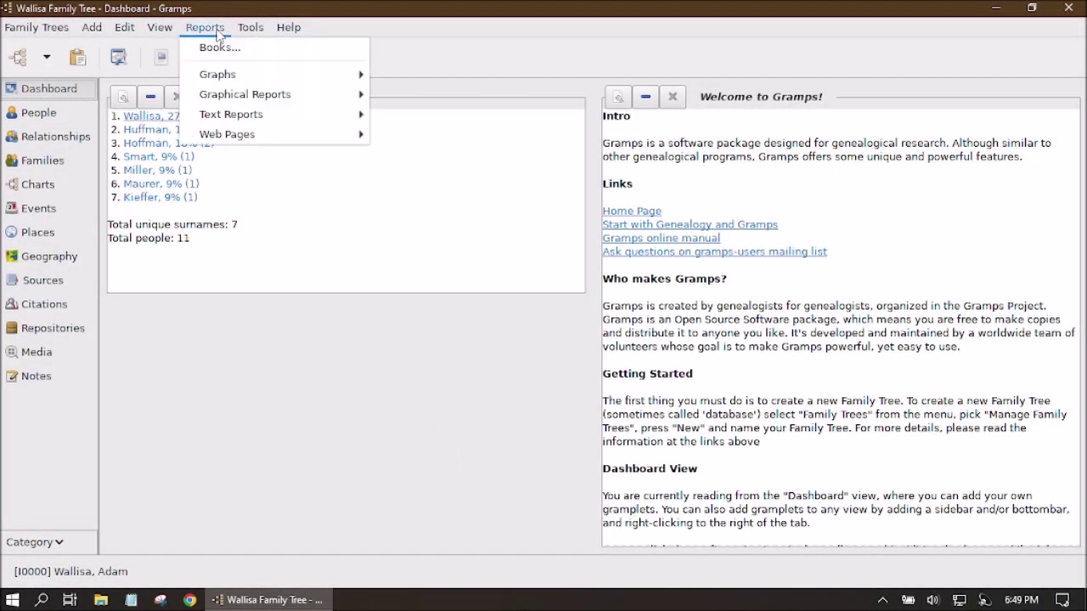
pyautogui.moveTo(238, 115)
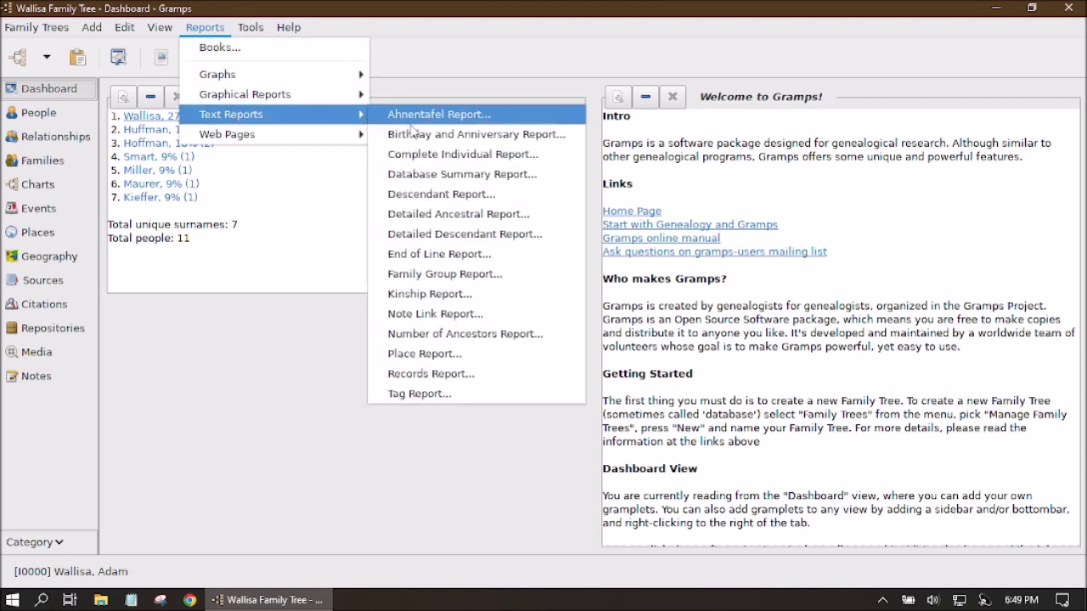
pyautogui.click(456, 143)
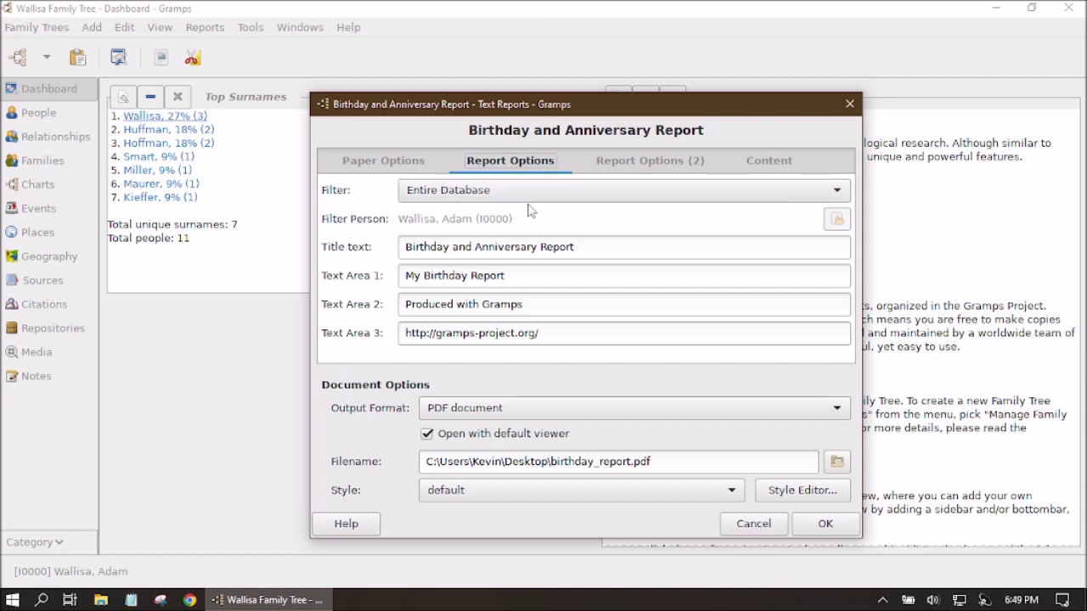
pyautogui.click(593, 199)
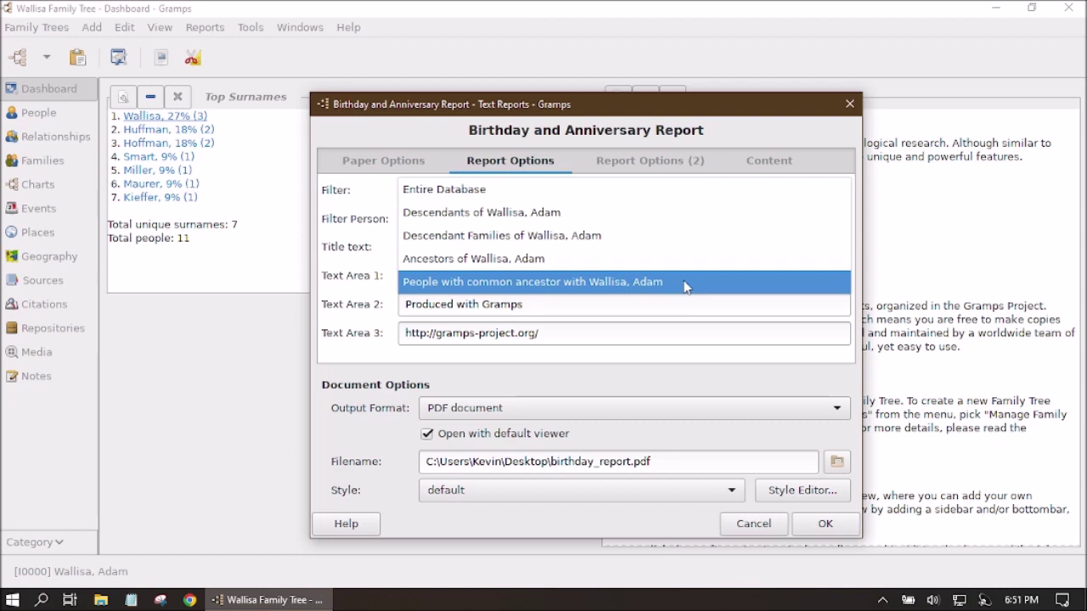
pyautogui.click(686, 224)
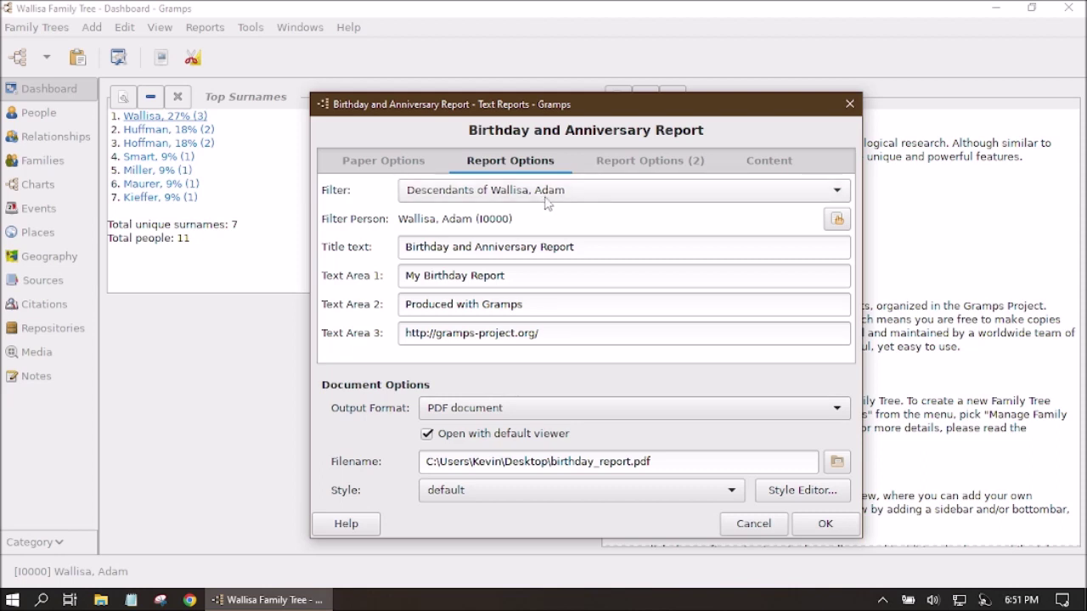
# Step: Choose the filter person from the list of all people, picking the first person under the Wallisa surname
pyautogui.click(836, 222)
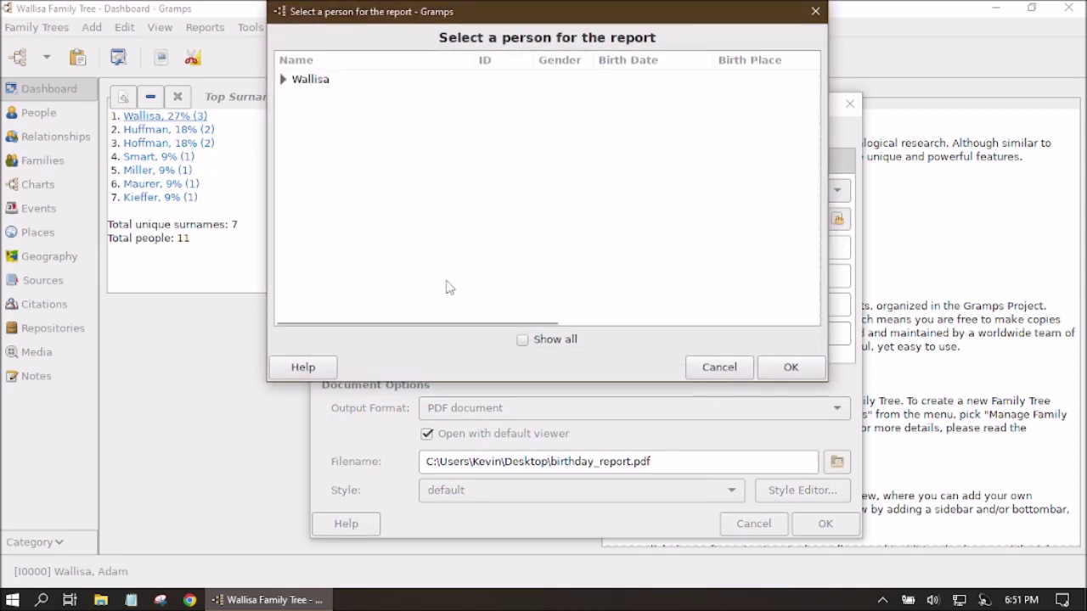
pyautogui.click(523, 341)
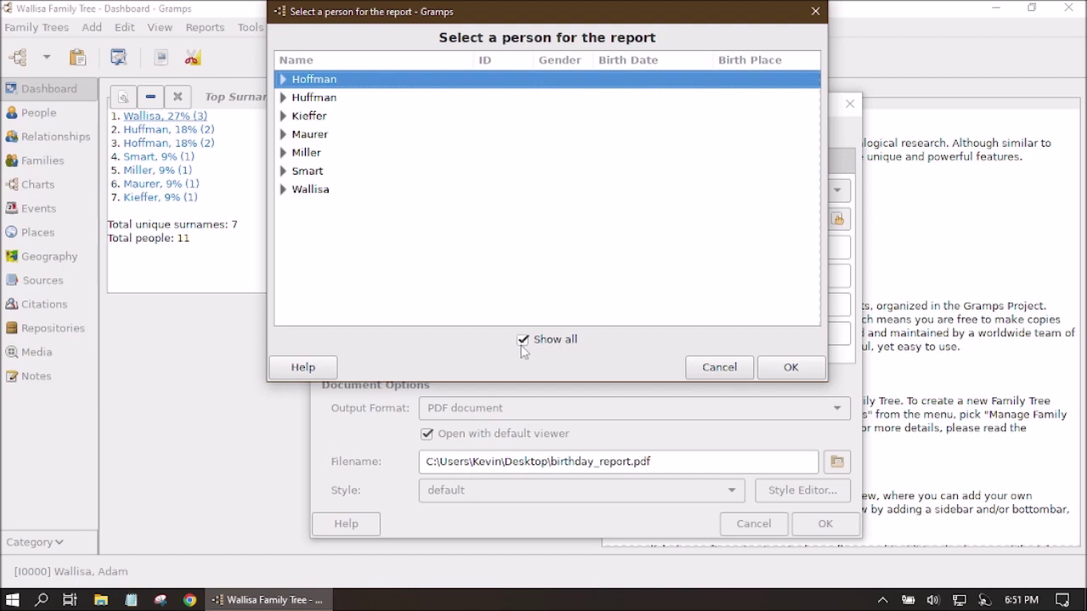
pyautogui.click(283, 97)
pyautogui.click(283, 153)
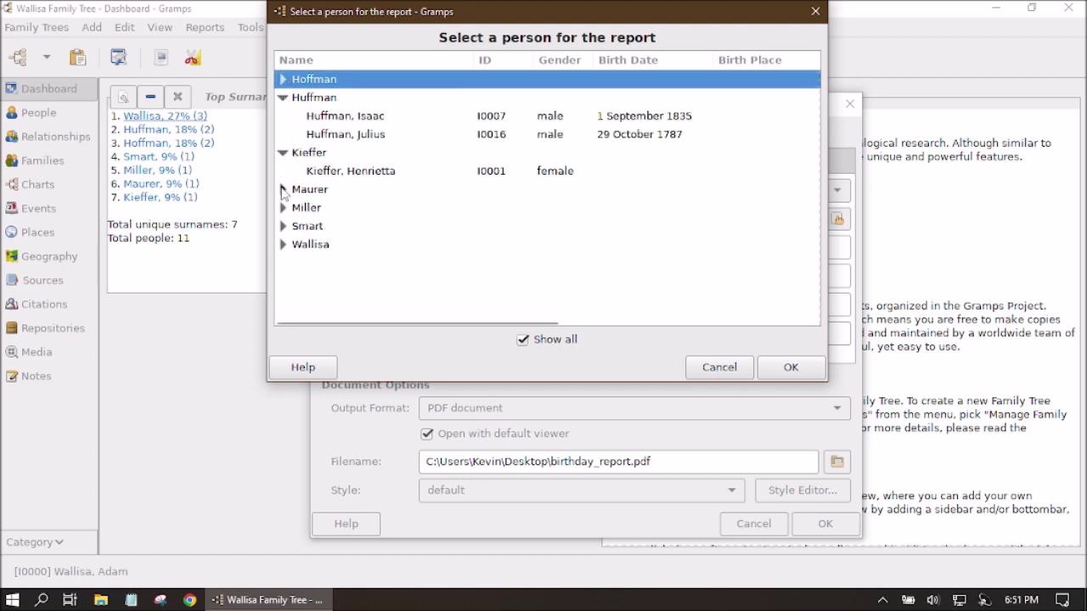
pyautogui.click(283, 188)
pyautogui.click(282, 226)
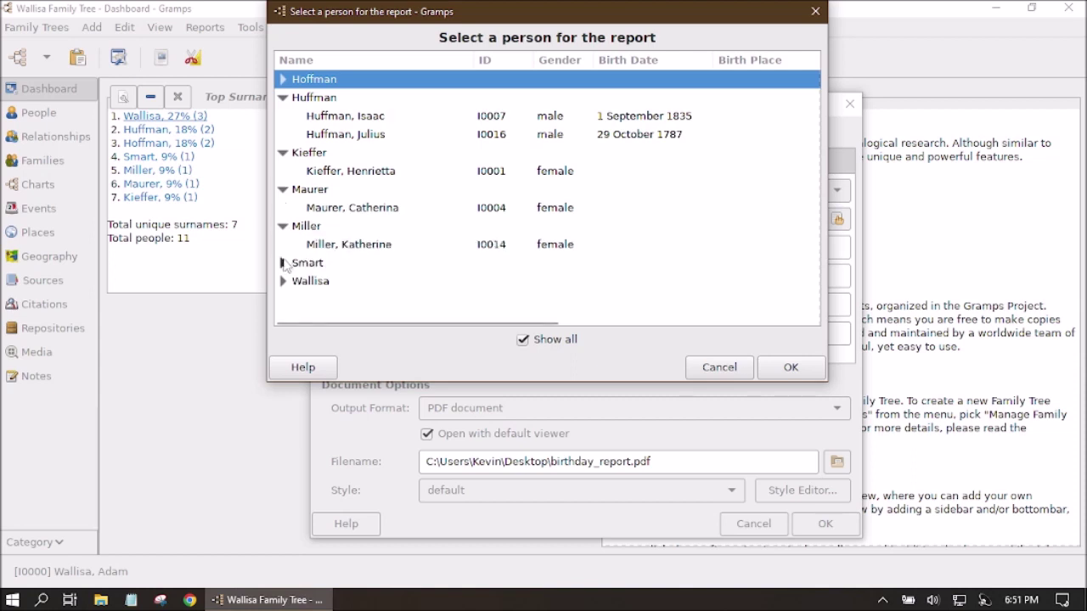
pyautogui.click(282, 263)
pyautogui.click(283, 298)
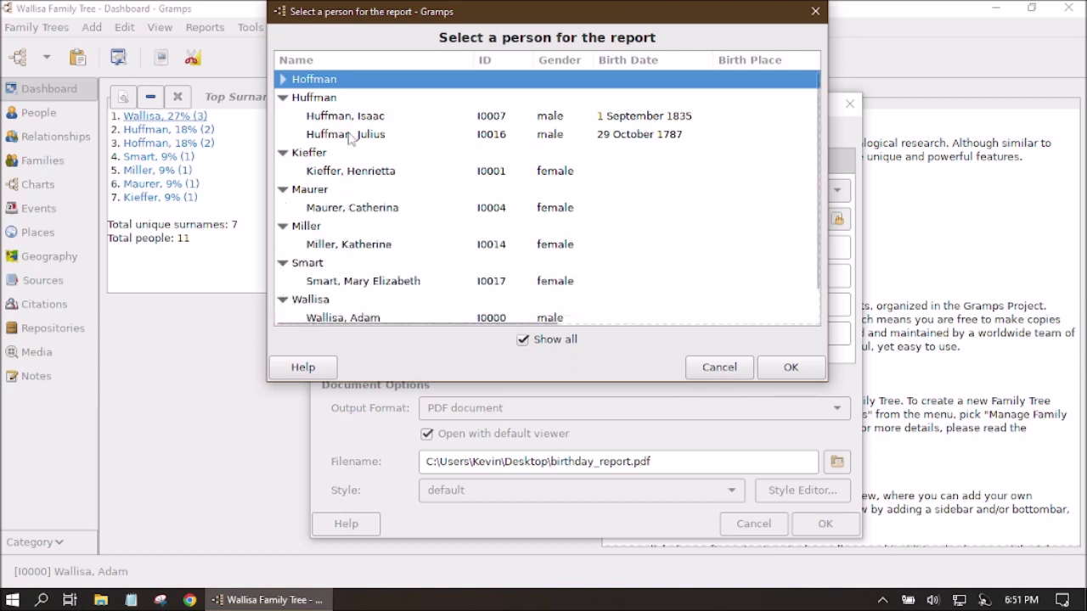
pyautogui.scroll(-1, 364, 262)
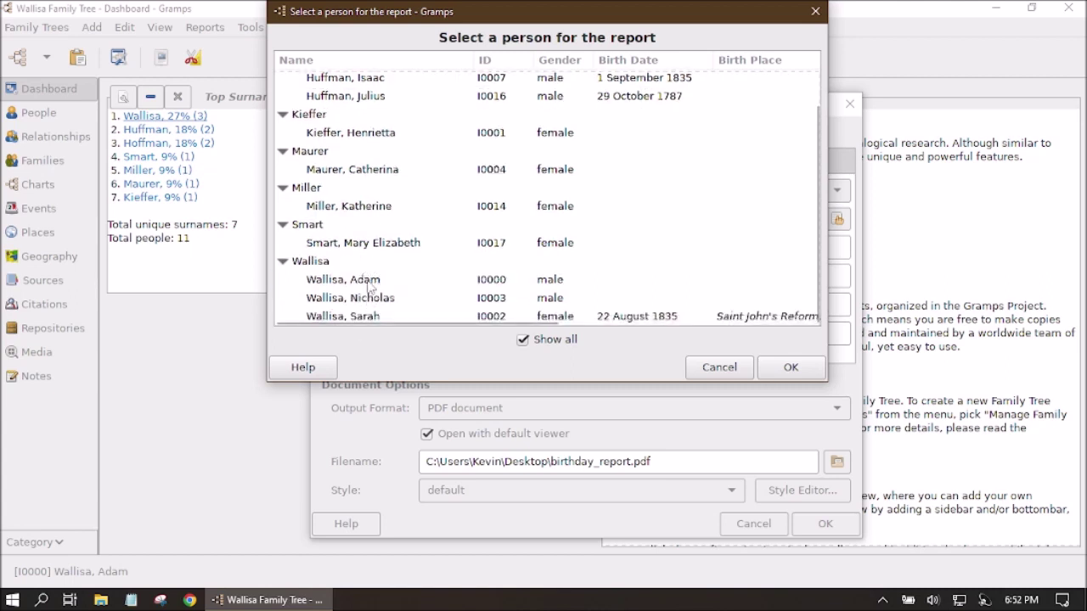
pyautogui.click(374, 280)
pyautogui.click(786, 367)
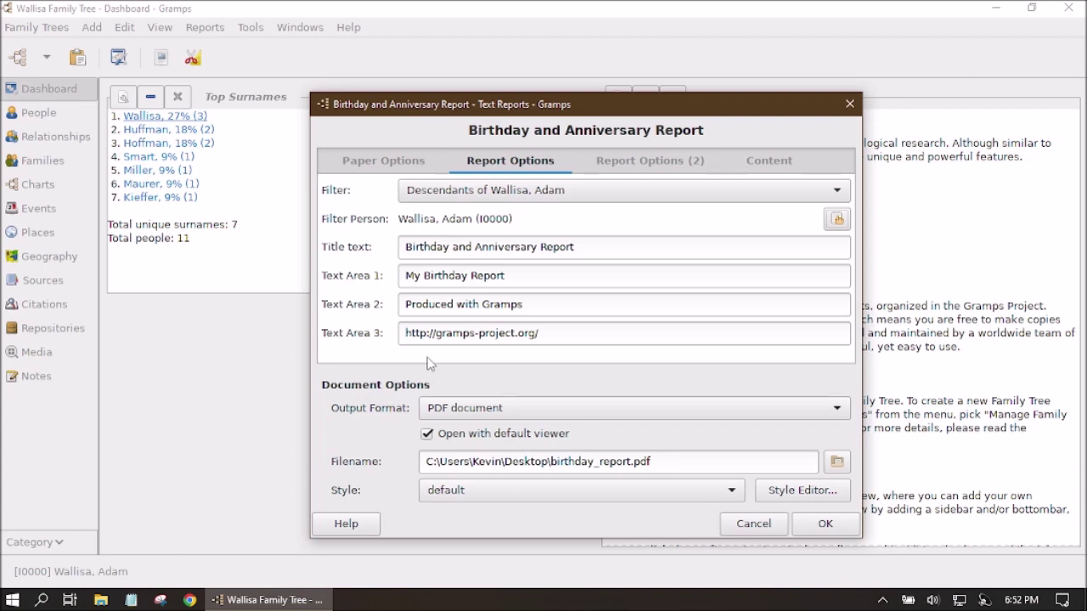
# Step: Set the report's name format to "Surname, Given Suffix" and keep data marked private included
pyautogui.click(650, 171)
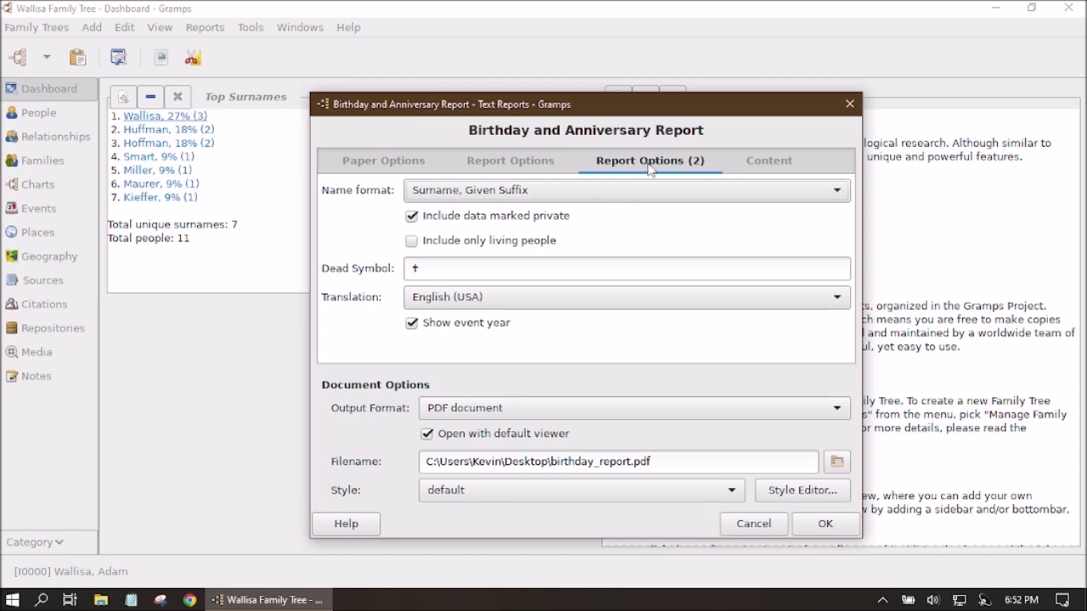
pyautogui.click(604, 192)
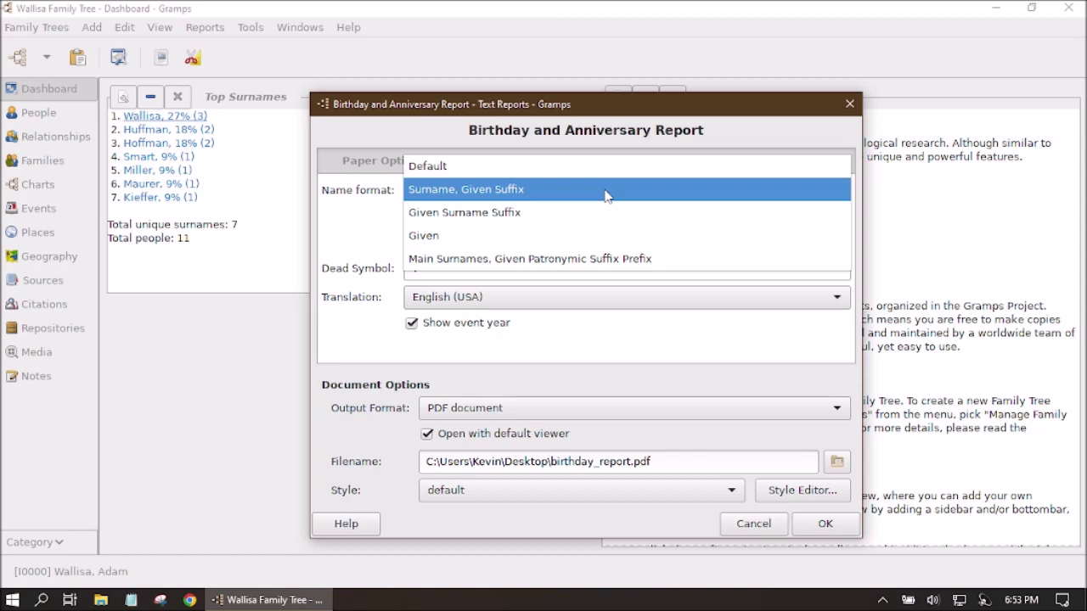
pyautogui.click(445, 189)
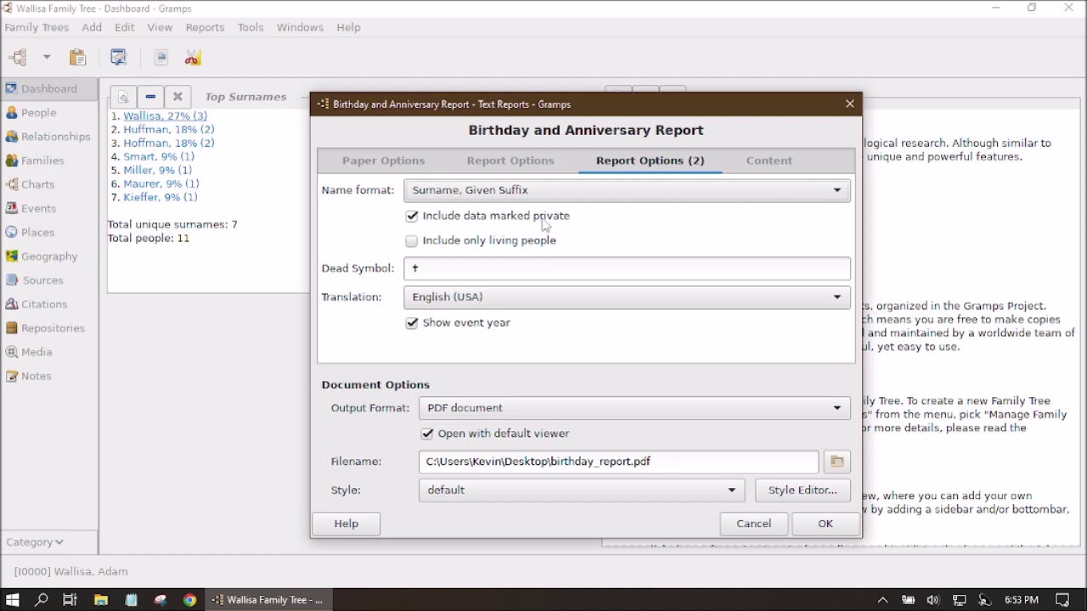
pyautogui.click(413, 218)
pyautogui.click(414, 218)
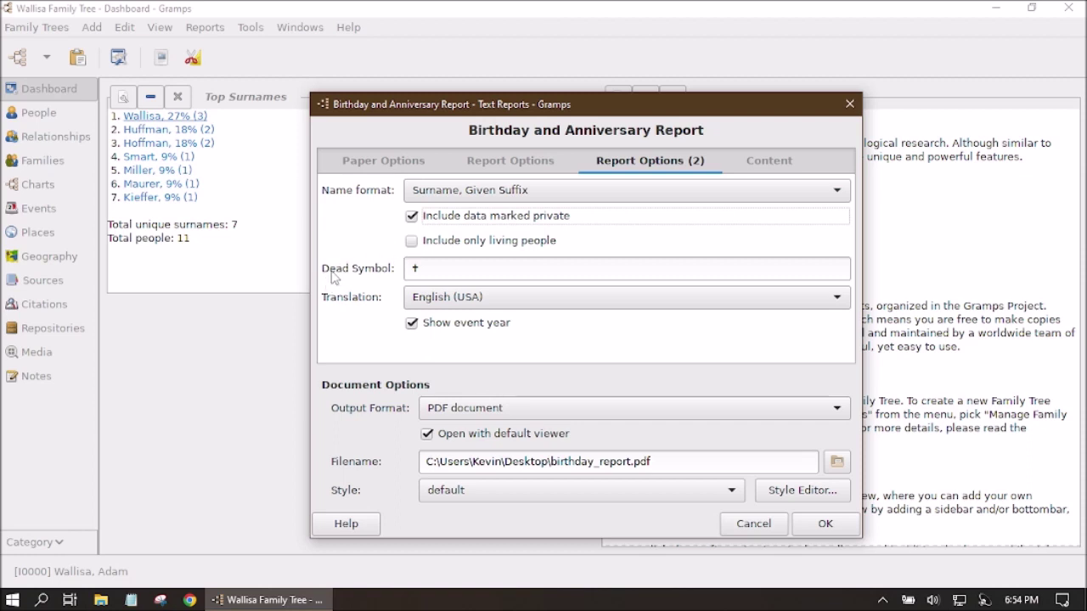
# Step: Keep † as the dead symbol and set the report translation to English (USA)
pyautogui.click(426, 272)
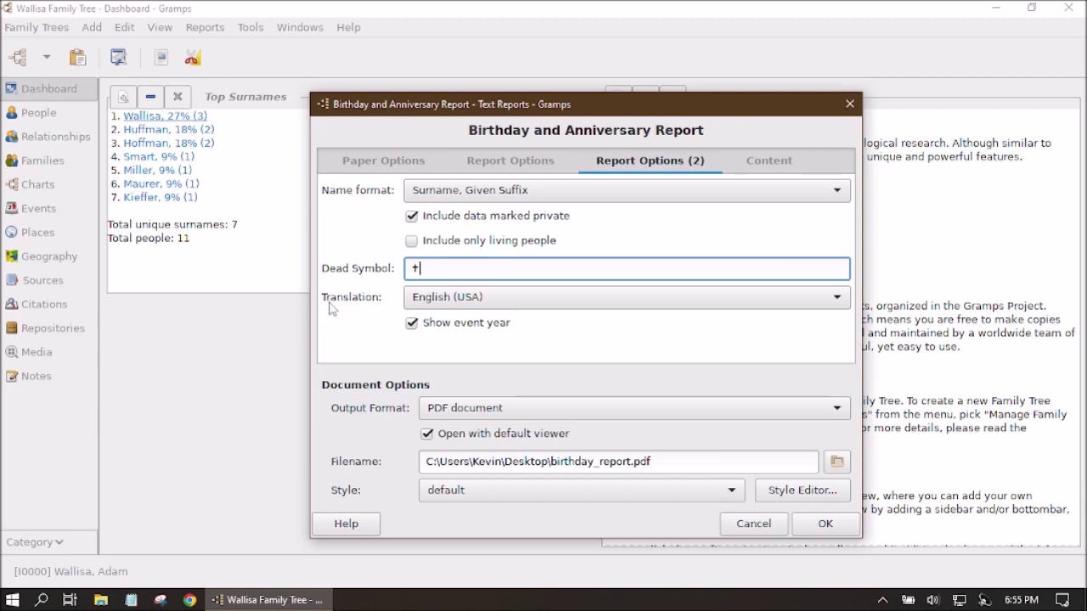
pyautogui.click(581, 299)
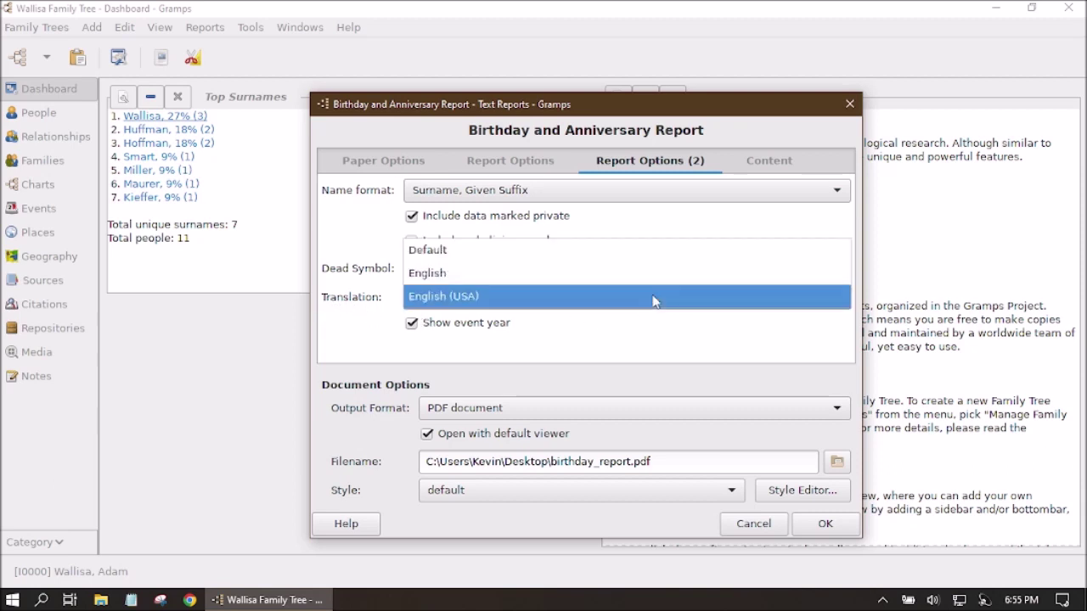
pyautogui.click(526, 297)
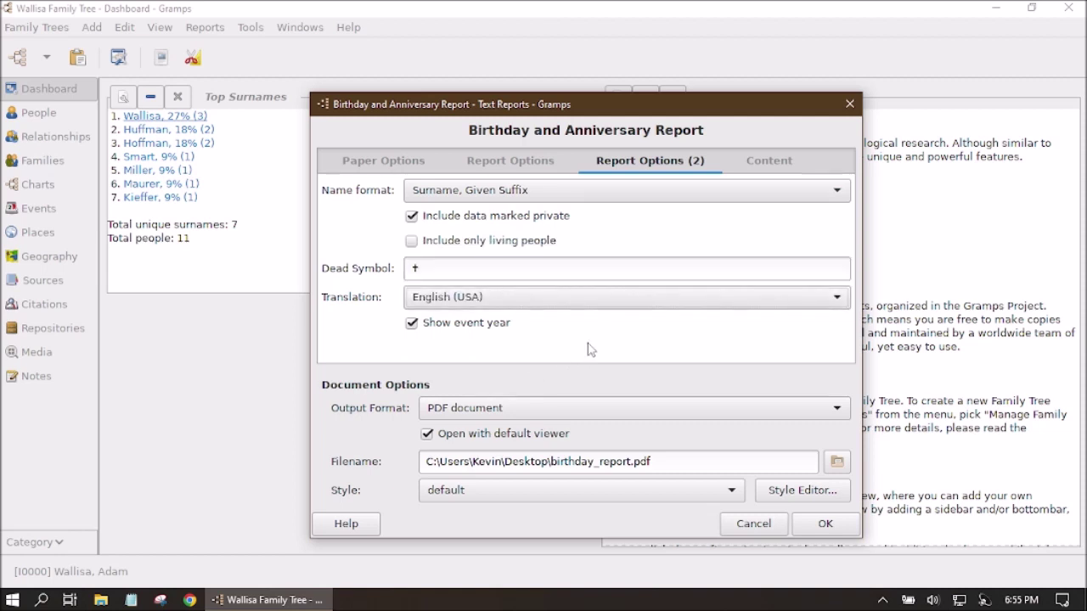
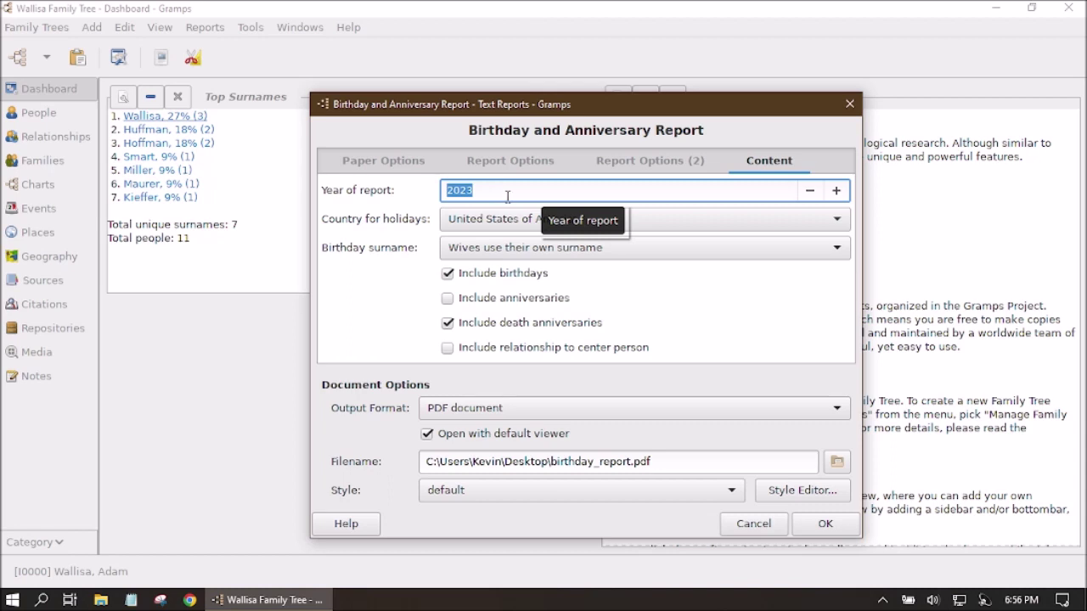
# Step: In the report content settings, leave the country for holidays blank and set the birthday surname to "Wives use their own surname"
pyautogui.click(506, 196)
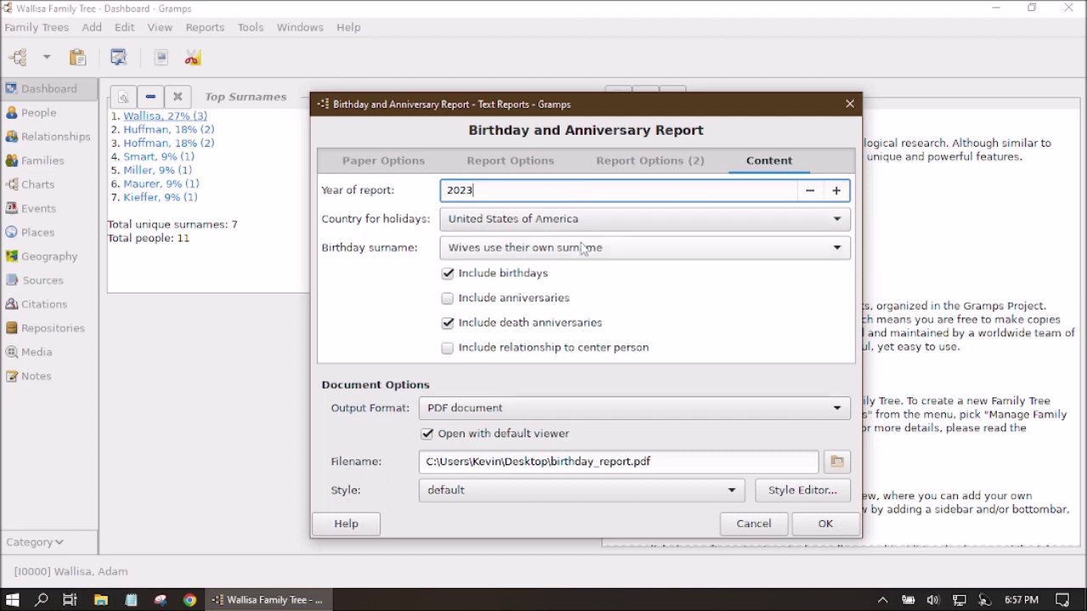
pyautogui.click(653, 219)
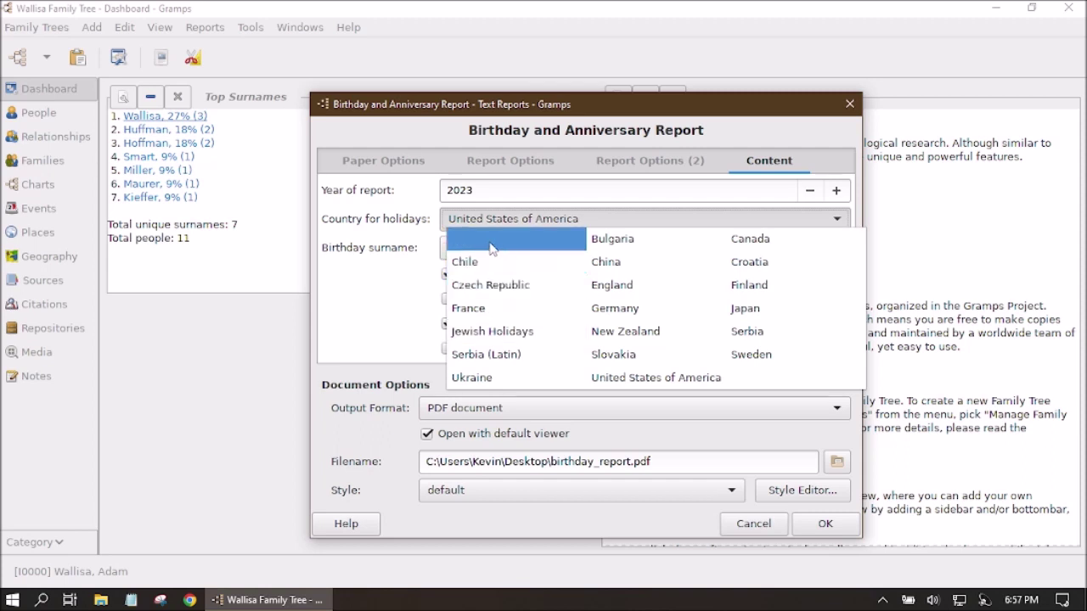
pyautogui.click(536, 248)
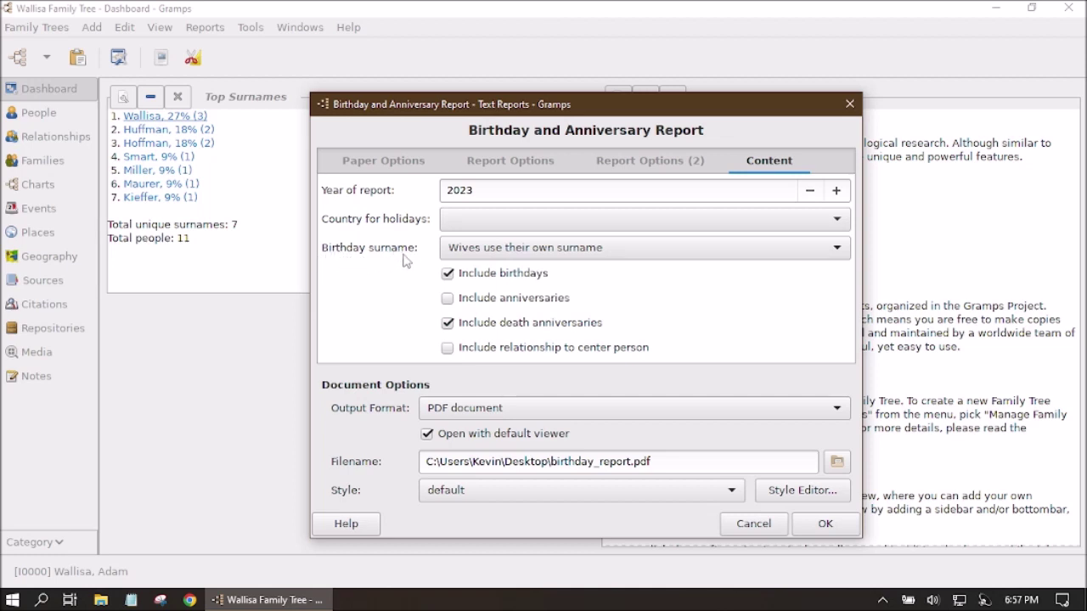
pyautogui.click(719, 258)
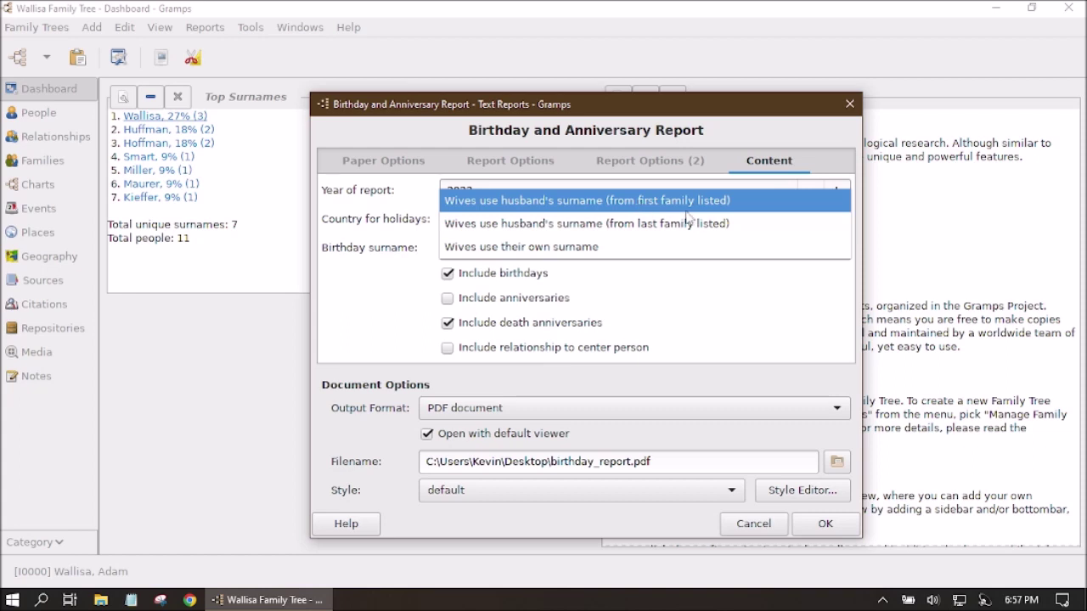
pyautogui.click(600, 246)
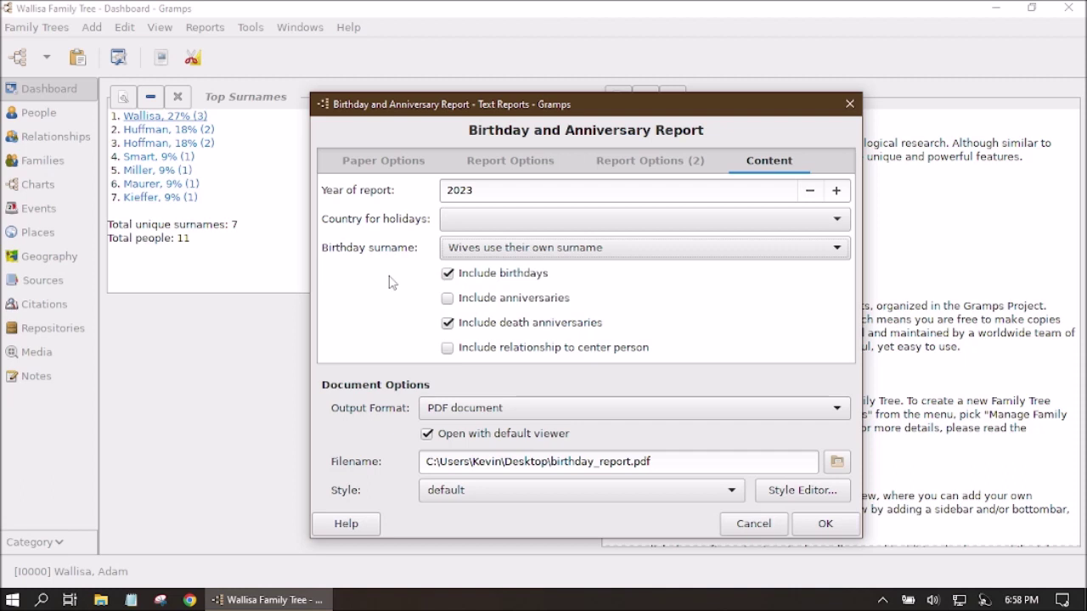
# Step: Include anniversaries and the relationship to the center person in the report content
pyautogui.click(446, 299)
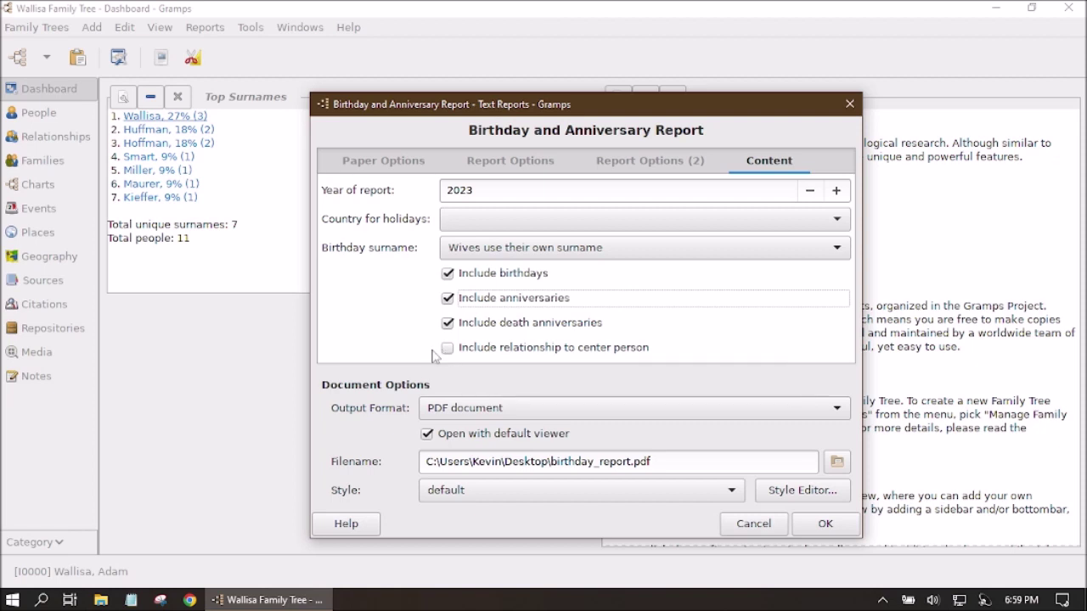
pyautogui.click(511, 163)
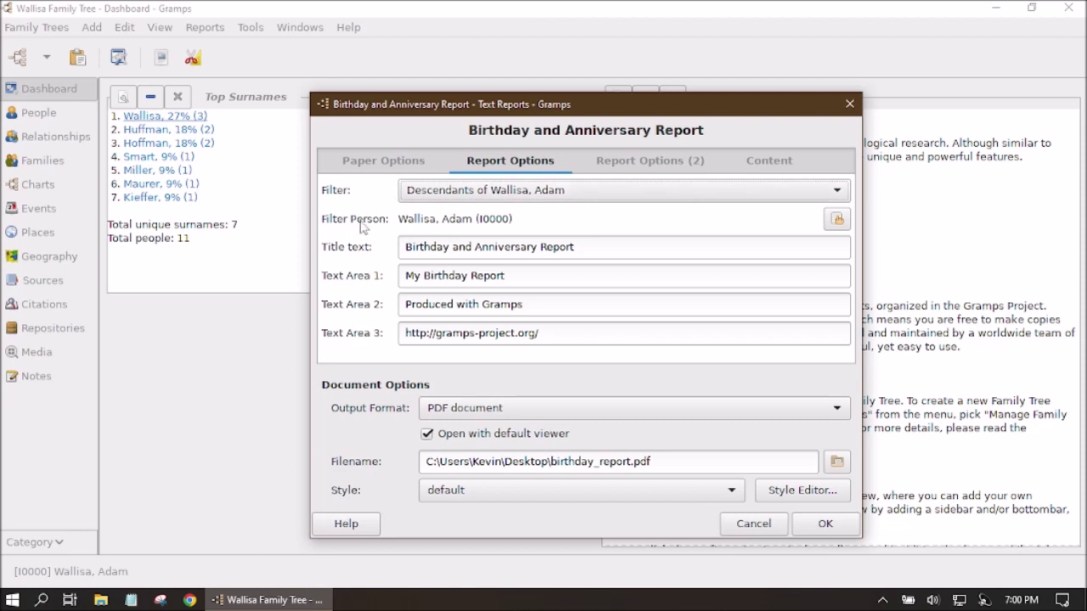
pyautogui.click(783, 162)
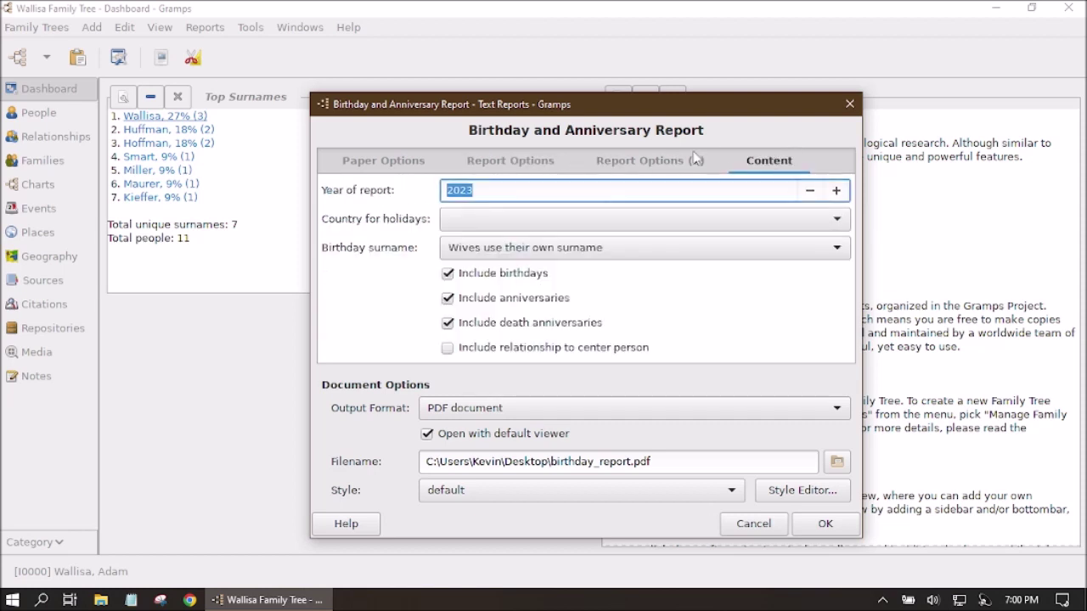
pyautogui.click(446, 350)
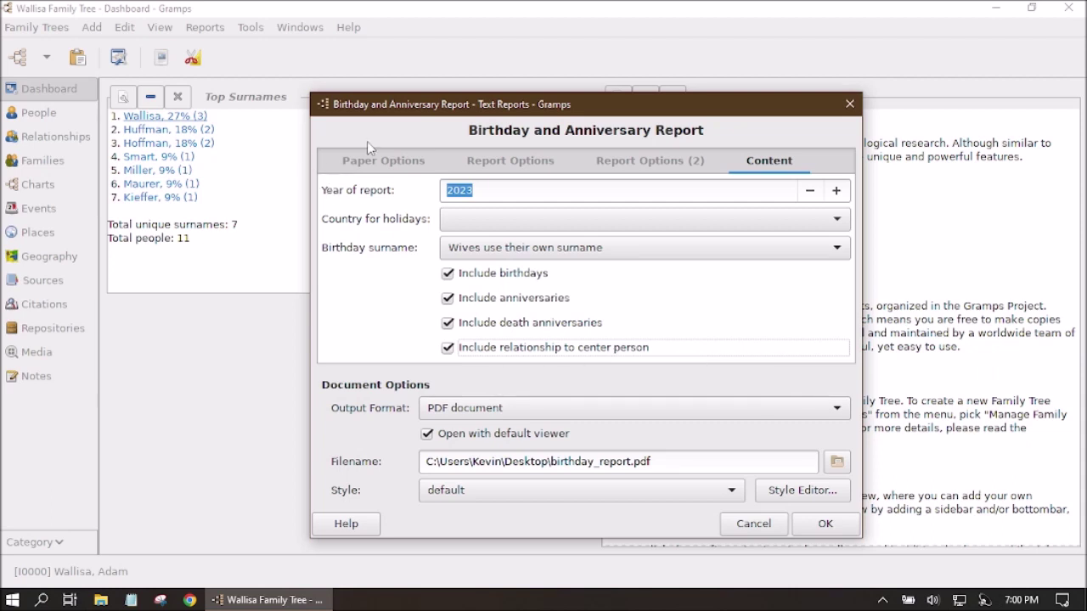
# Step: Display the report's paper options and set the output format to PDF document
pyautogui.click(386, 162)
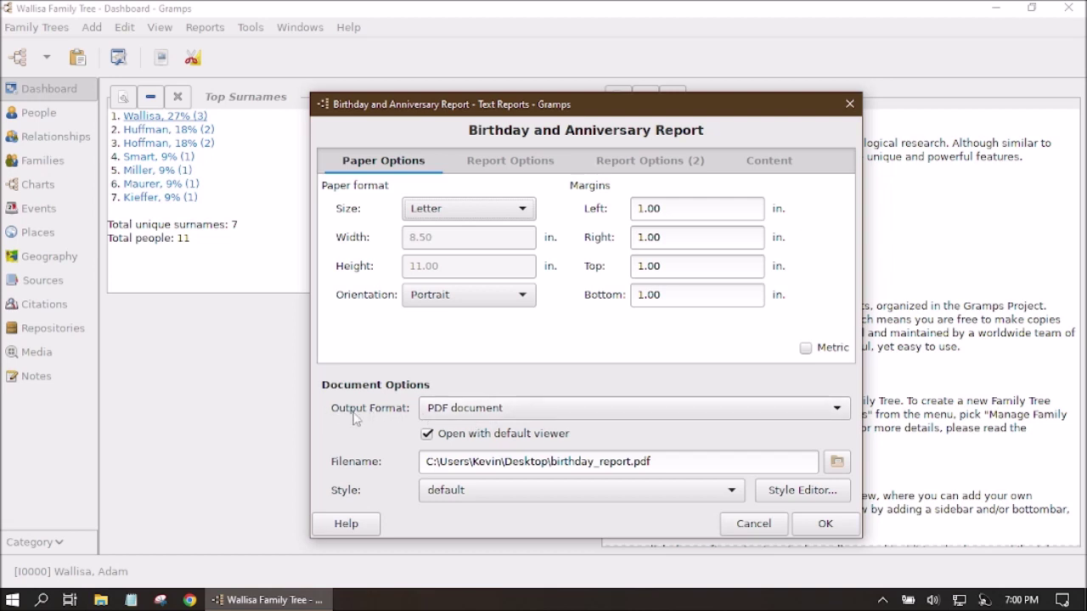
pyautogui.click(532, 411)
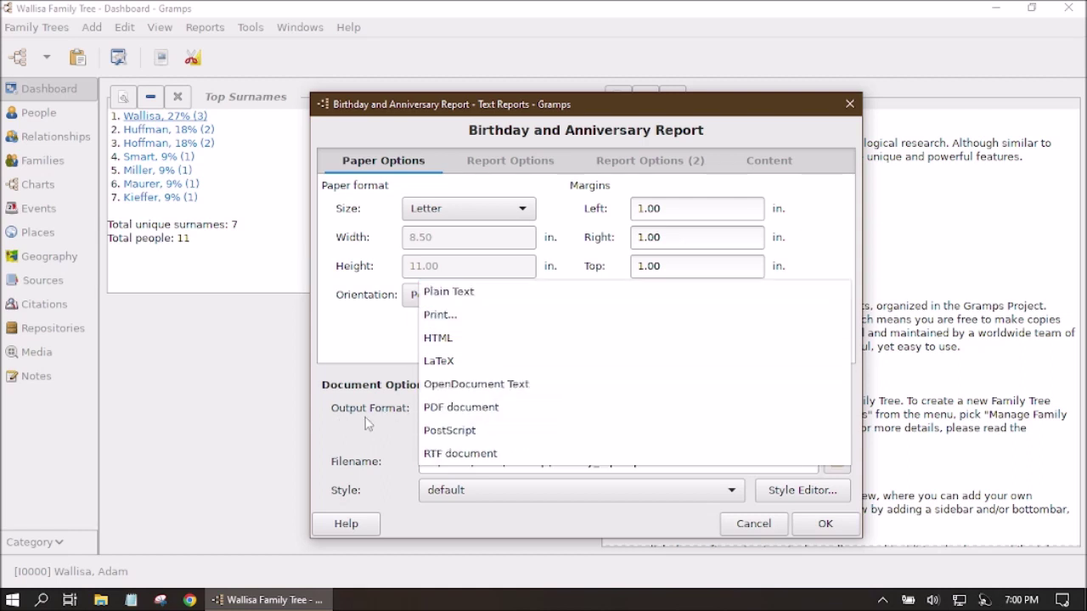
pyautogui.click(438, 411)
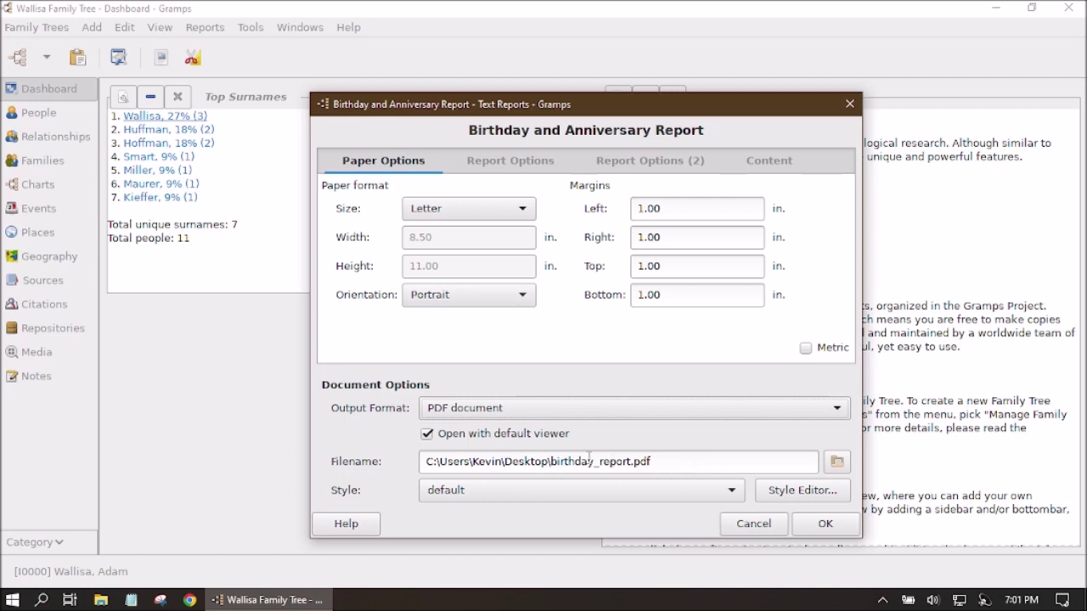
# Step: Highlight the birthday_report part of the output filename and show the available report styles
pyautogui.click(552, 461)
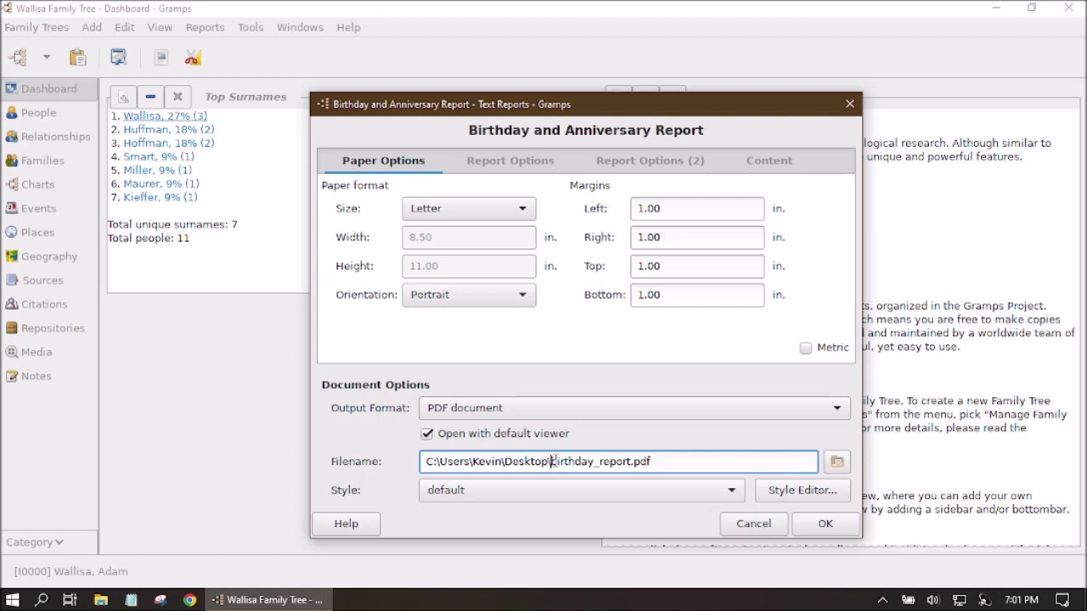
pyautogui.hotkey('shift', 'End')
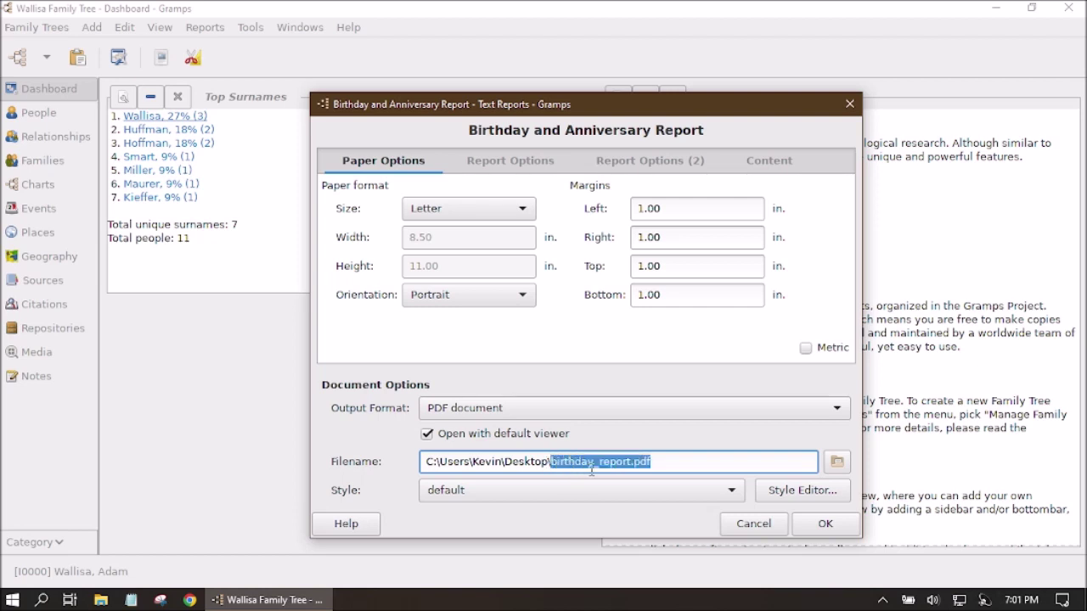
pyautogui.keyDown('shift'); pyautogui.click(635, 461); pyautogui.keyUp('shift')
pyautogui.keyDown('shift'); pyautogui.click(632, 463); pyautogui.keyUp('shift')
pyautogui.click(707, 496)
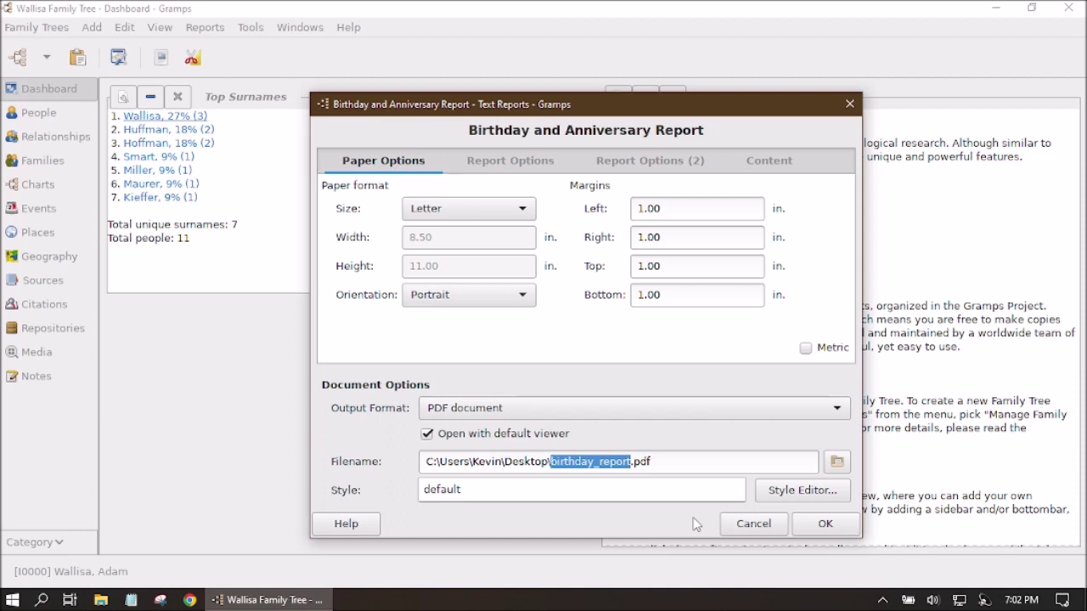
# Step: Examine the font and paragraph options of BIR-Daystyle in a new style sheet, and discard the sheet
pyautogui.click(798, 492)
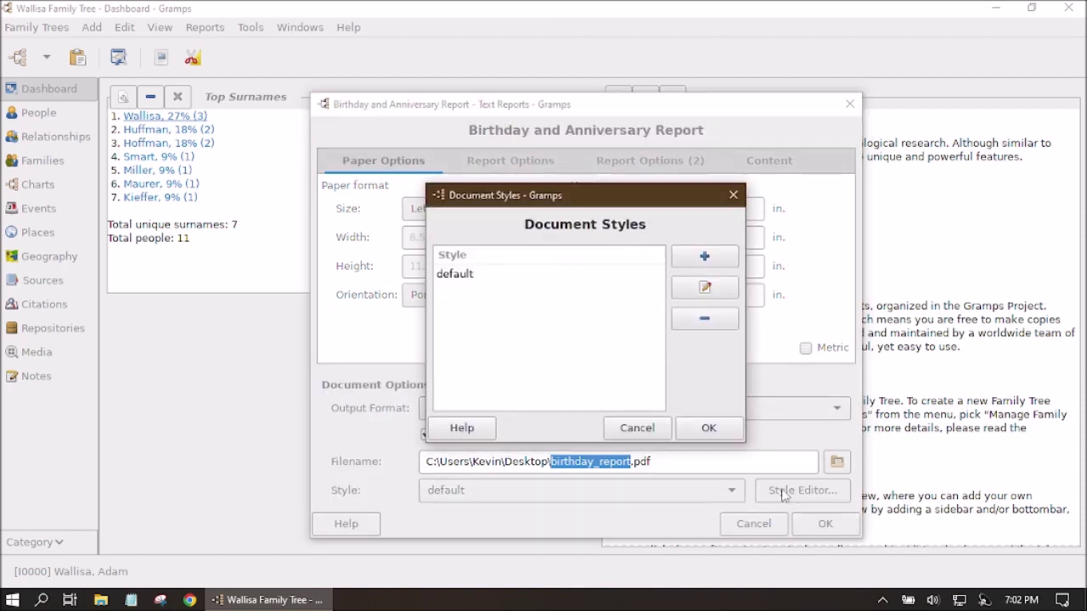
pyautogui.click(713, 265)
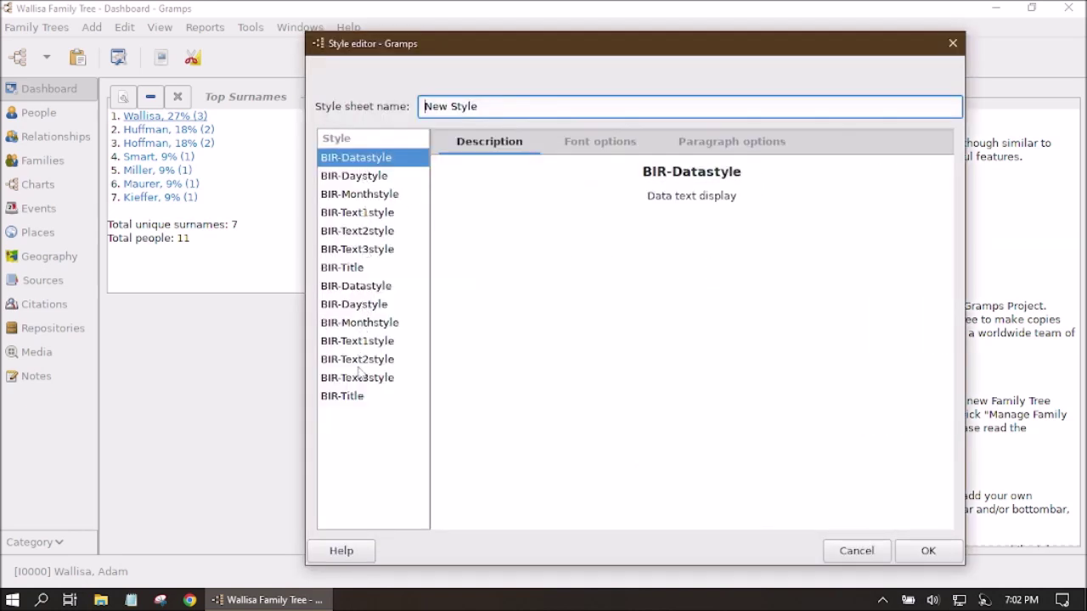
pyautogui.click(348, 397)
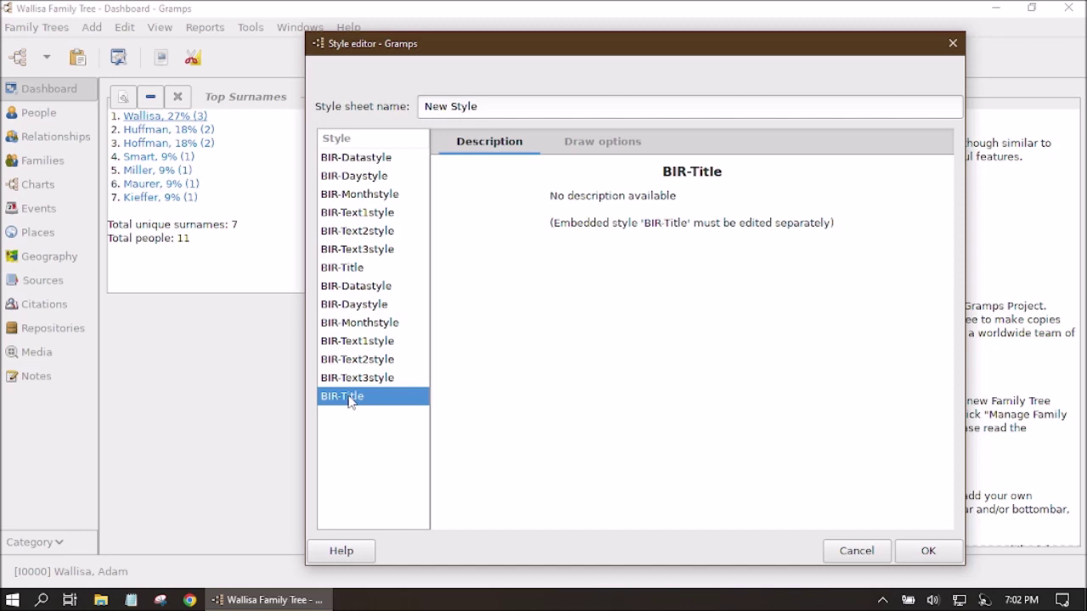
pyautogui.click(355, 179)
pyautogui.click(598, 146)
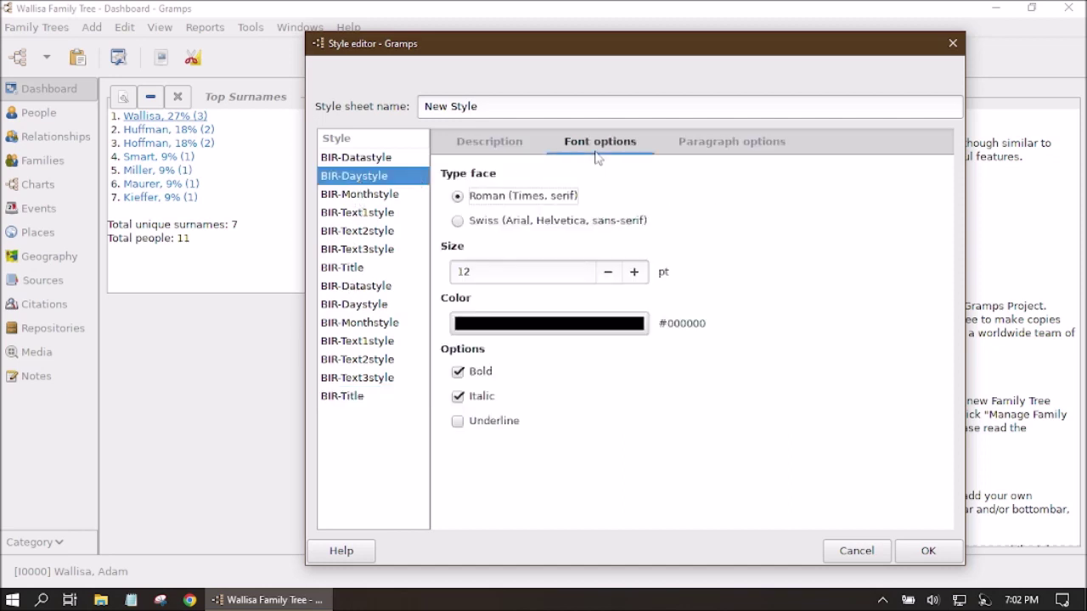
pyautogui.click(728, 146)
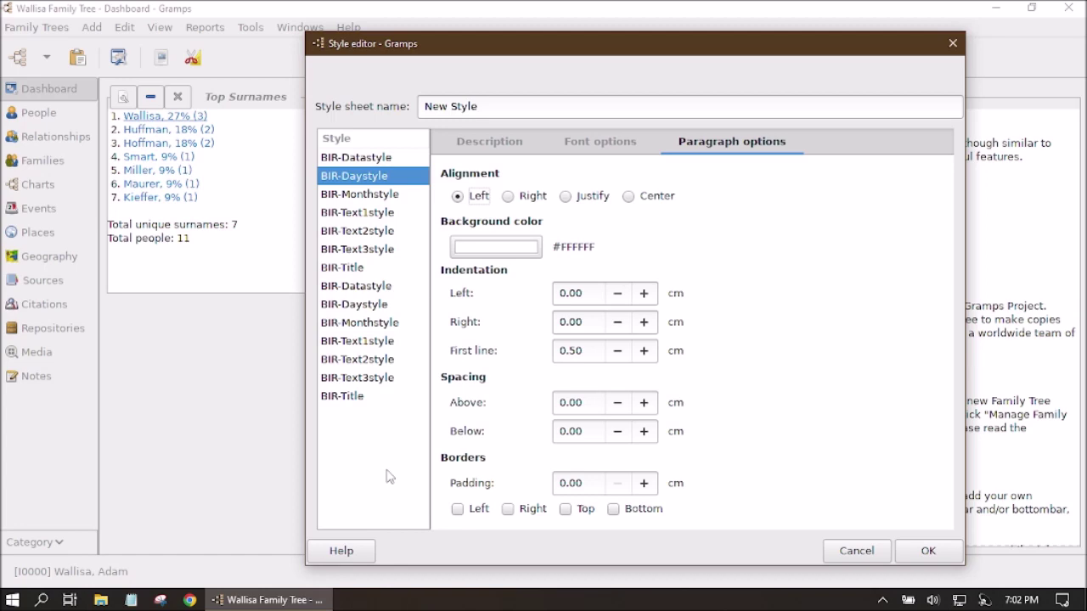
pyautogui.click(854, 551)
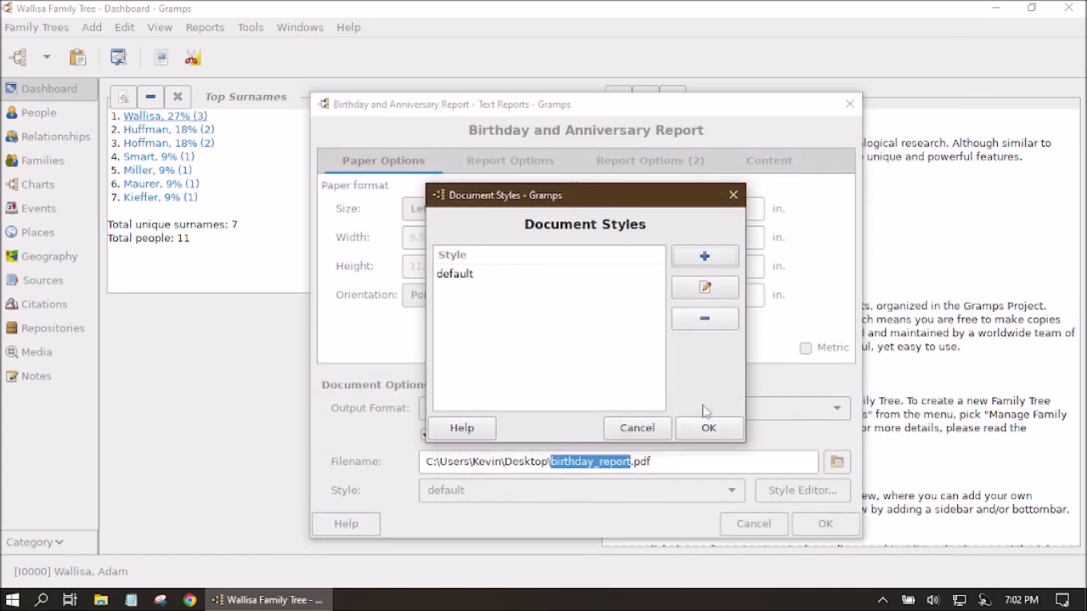
pyautogui.click(638, 427)
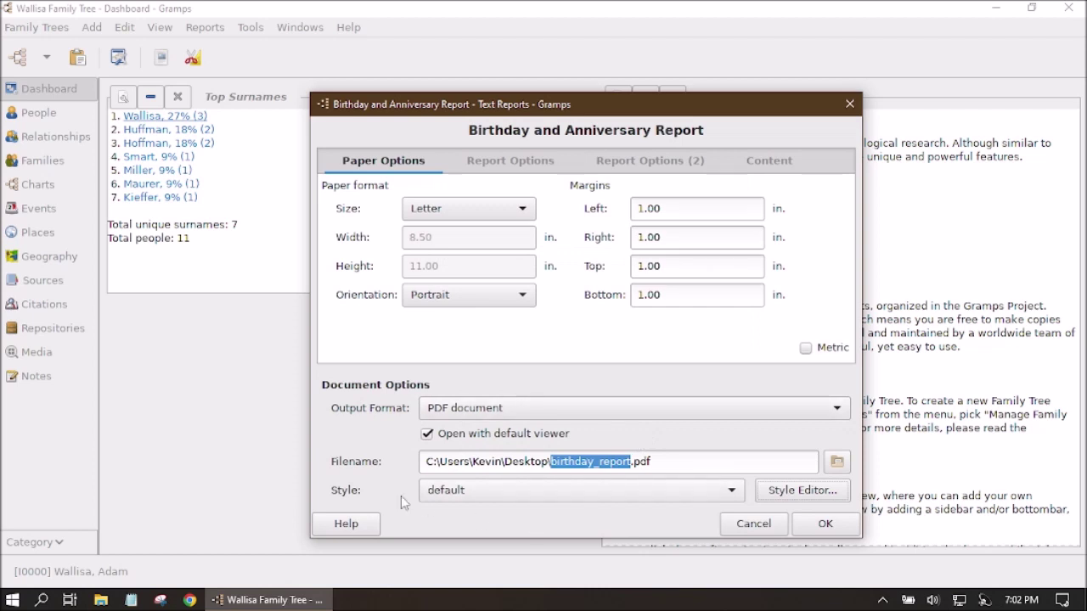
# Step: Keep the default style and generate the report as birthday_report.pdf on the Desktop
pyautogui.click(698, 498)
pyautogui.click(639, 495)
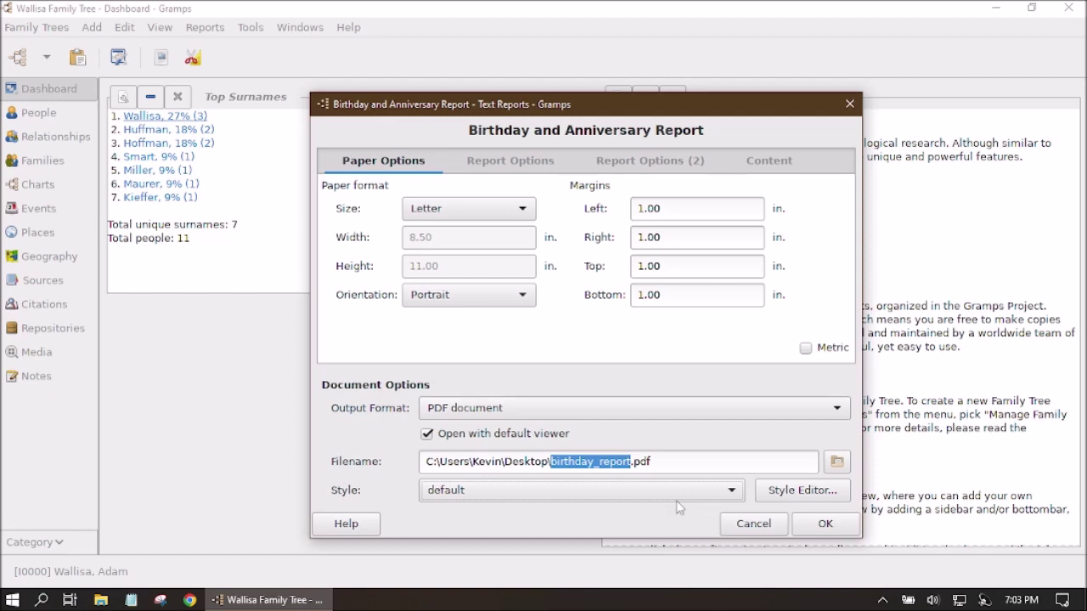
pyautogui.click(823, 524)
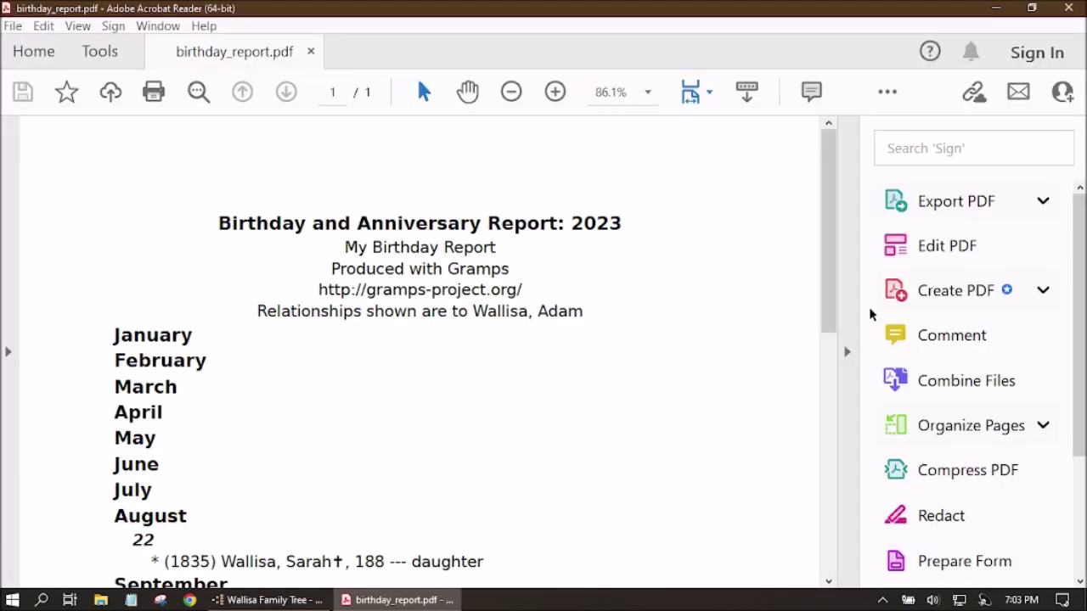
# Step: Collapse the PDF viewer's tools pane, zoom out to 66.7%, and examine the August birthday entry and its age
pyautogui.click(842, 310)
pyautogui.click(512, 92)
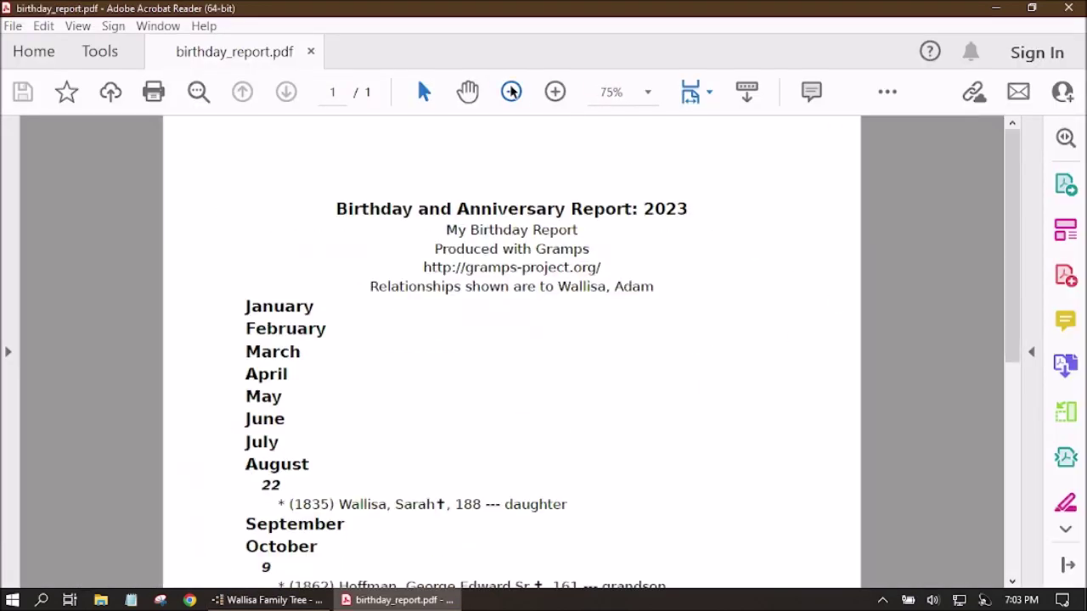
pyautogui.click(512, 92)
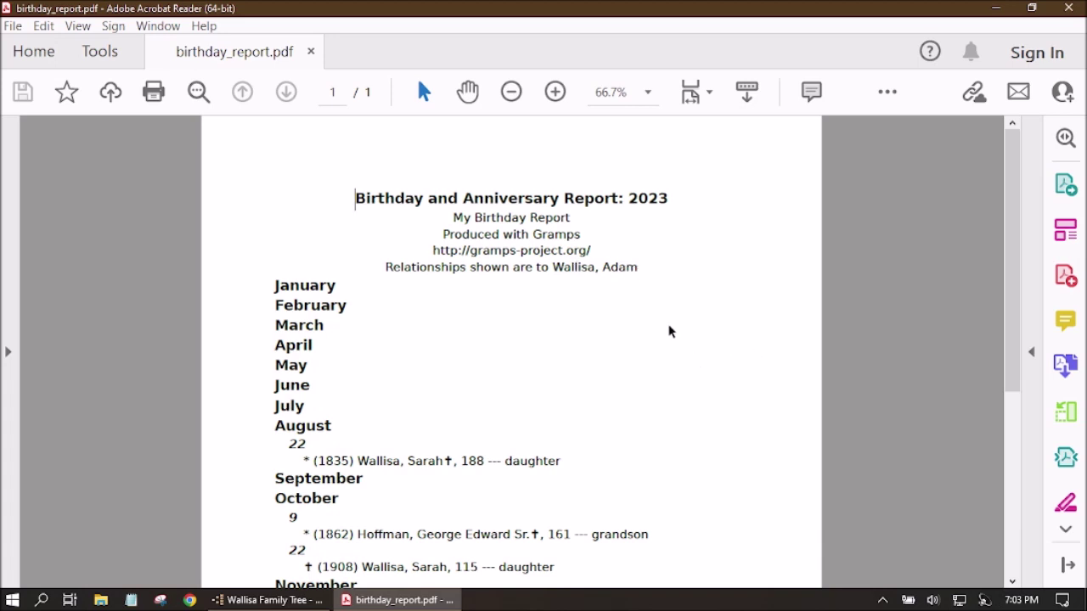
pyautogui.scroll(-2, 680, 270)
pyautogui.scroll(-2, 680, 269)
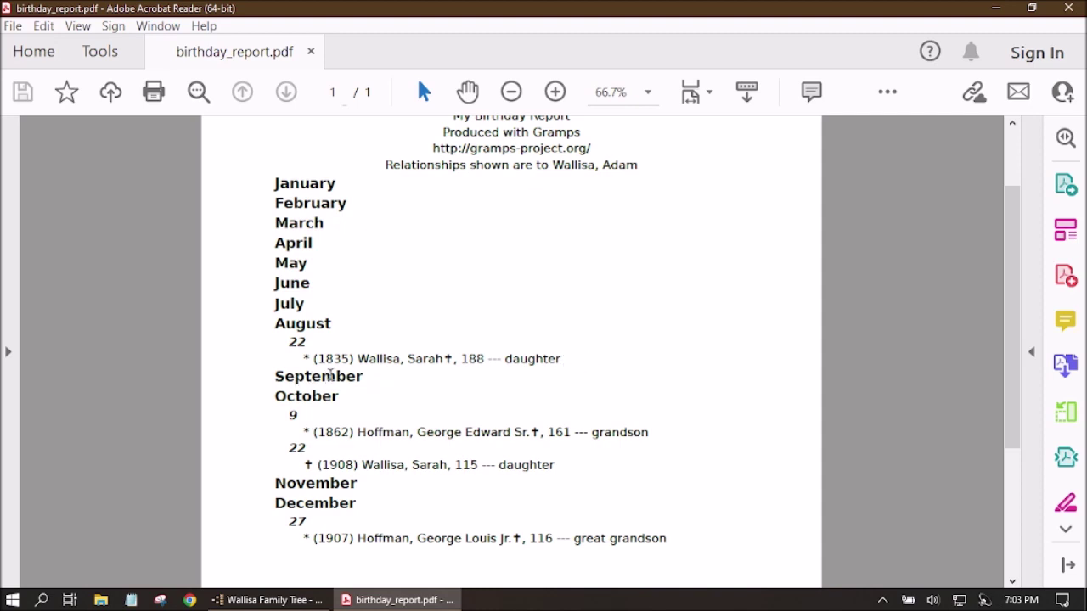
pyautogui.doubleClick(472, 359)
pyautogui.scroll(-3, 710, 313)
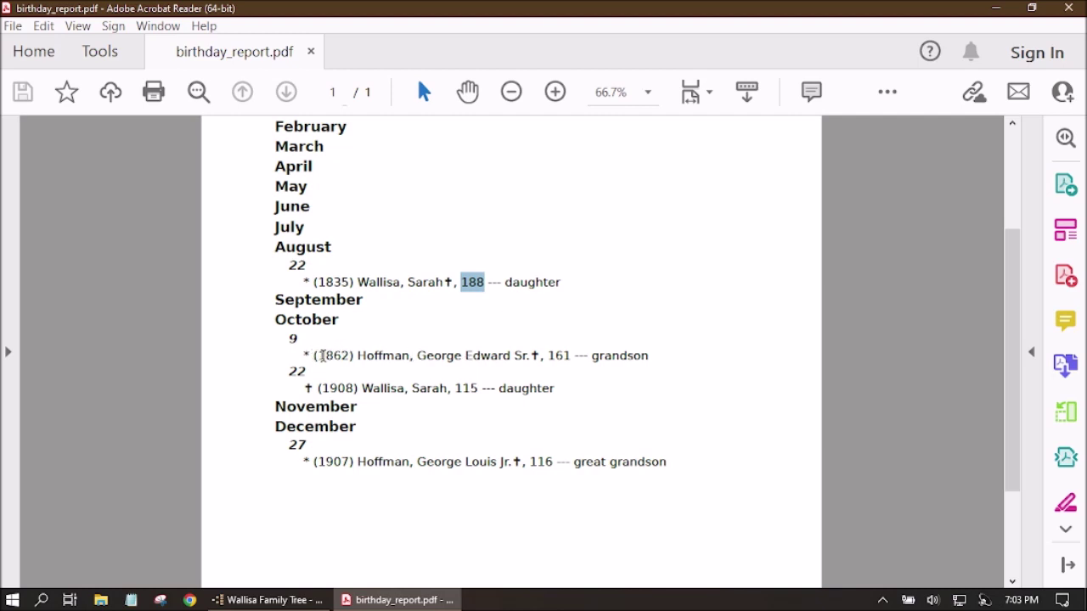
# Step: Examine the October entries' dead symbol and age, and compare the birthday and death markers at the line starts
pyautogui.click(532, 352)
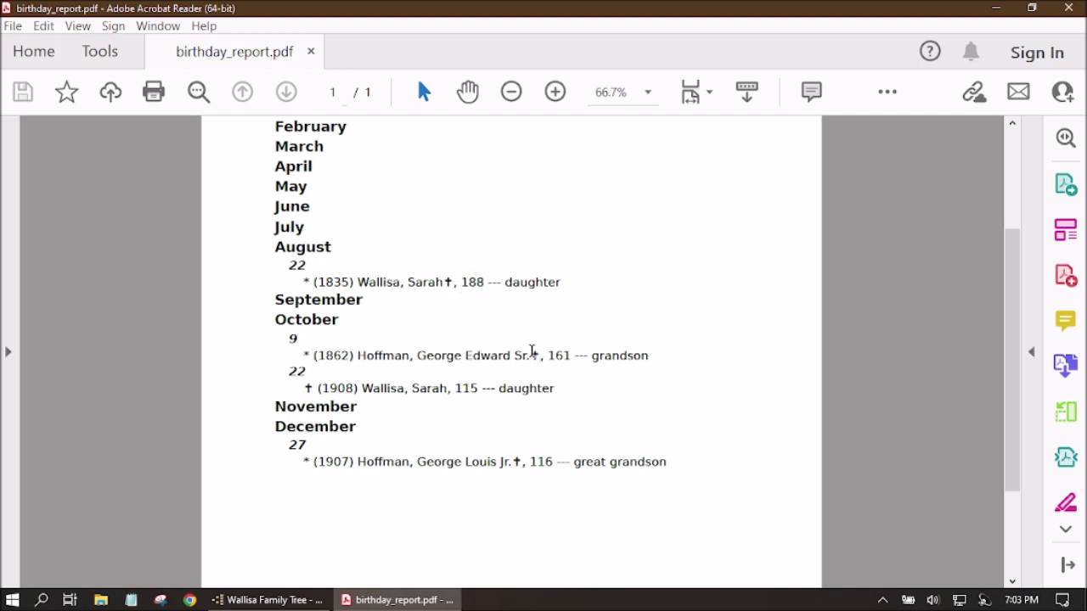
pyautogui.doubleClick(535, 355)
pyautogui.click(556, 356)
pyautogui.moveTo(303, 281); pyautogui.dragTo(313, 282)
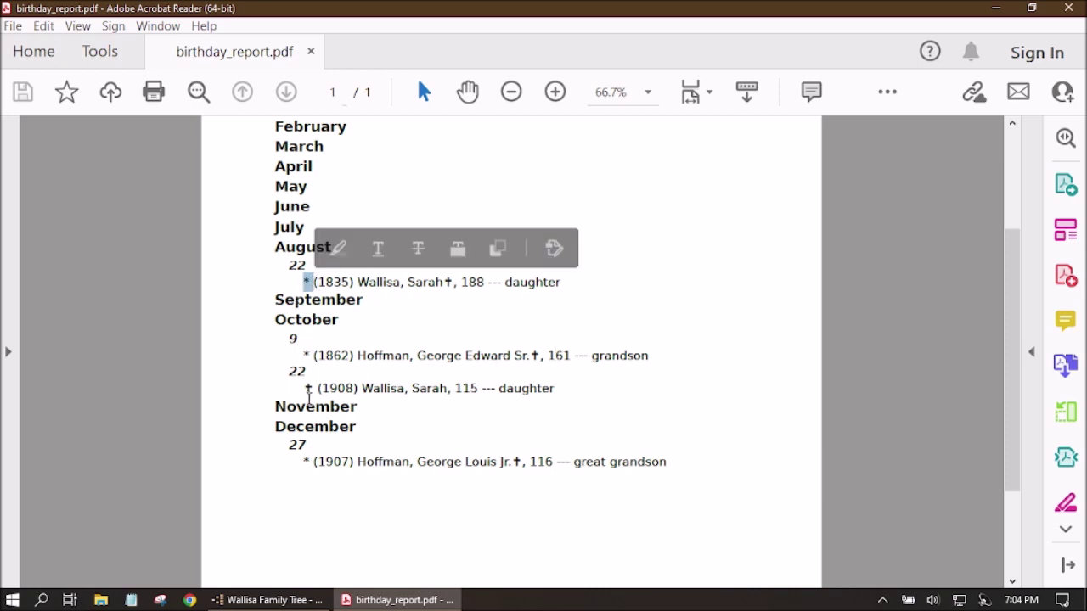
pyautogui.moveTo(299, 392); pyautogui.dragTo(358, 409)
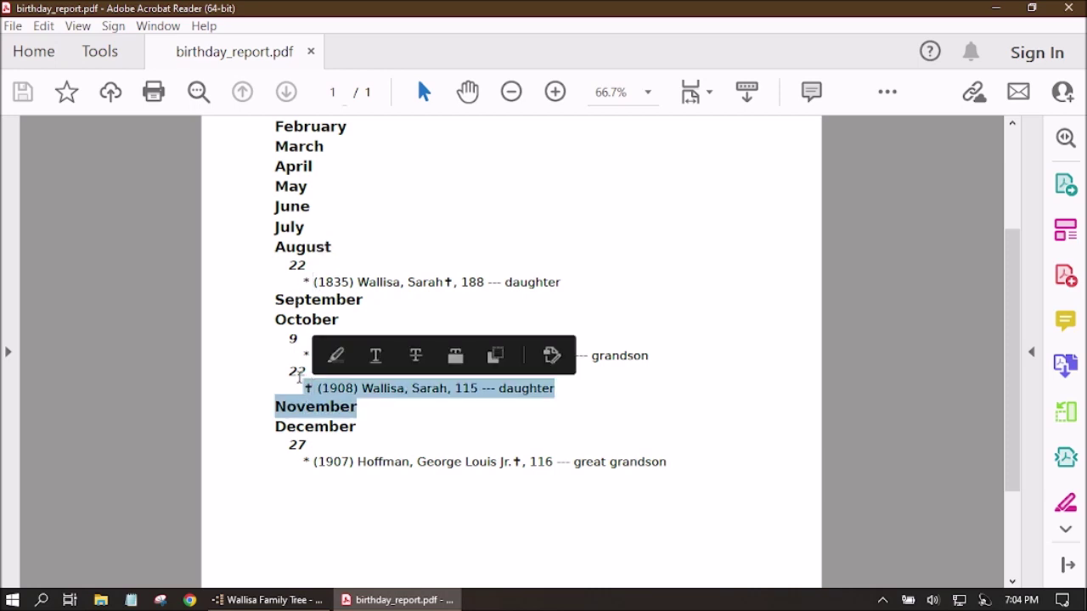
pyautogui.click(296, 381)
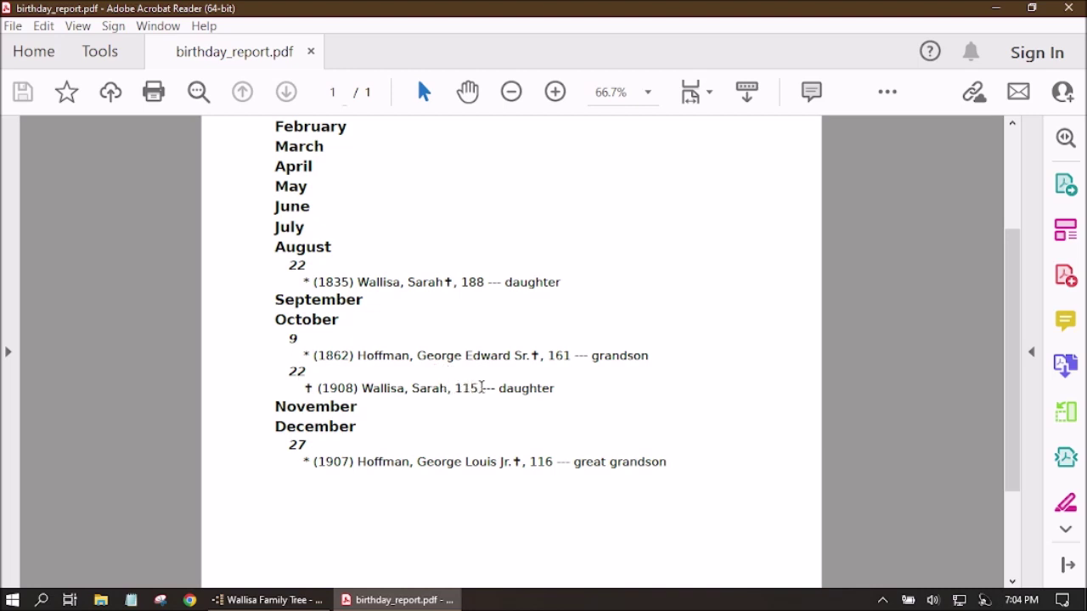
# Step: Examine the December birthday entry and its dead symbol, review the whole report, and close the PDF
pyautogui.scroll(-2, 481, 387)
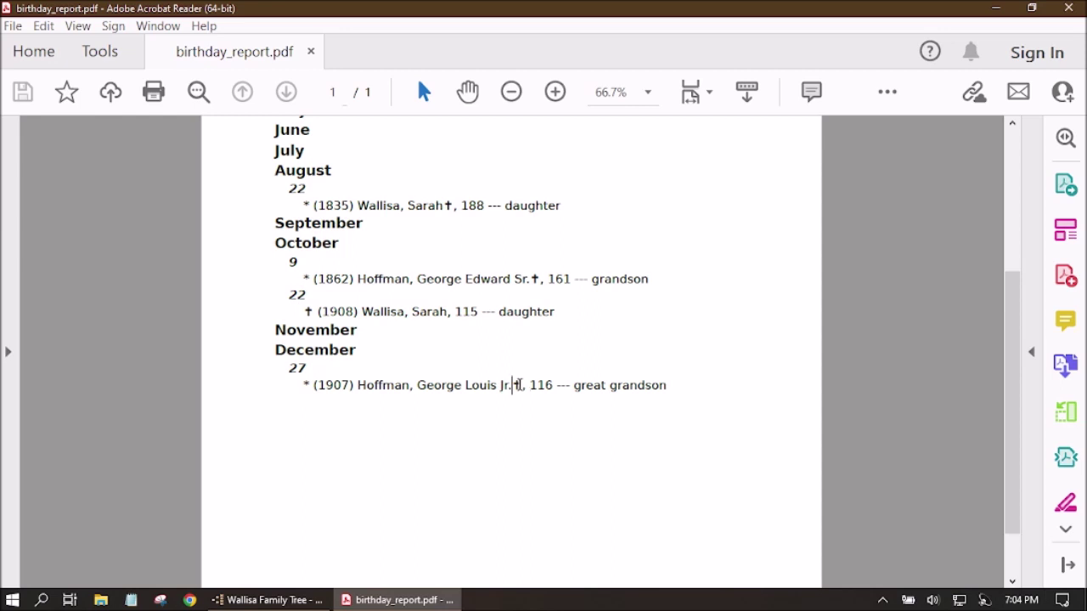
pyautogui.moveTo(512, 384); pyautogui.dragTo(529, 384)
pyautogui.click(560, 458)
pyautogui.scroll(5, 604, 443)
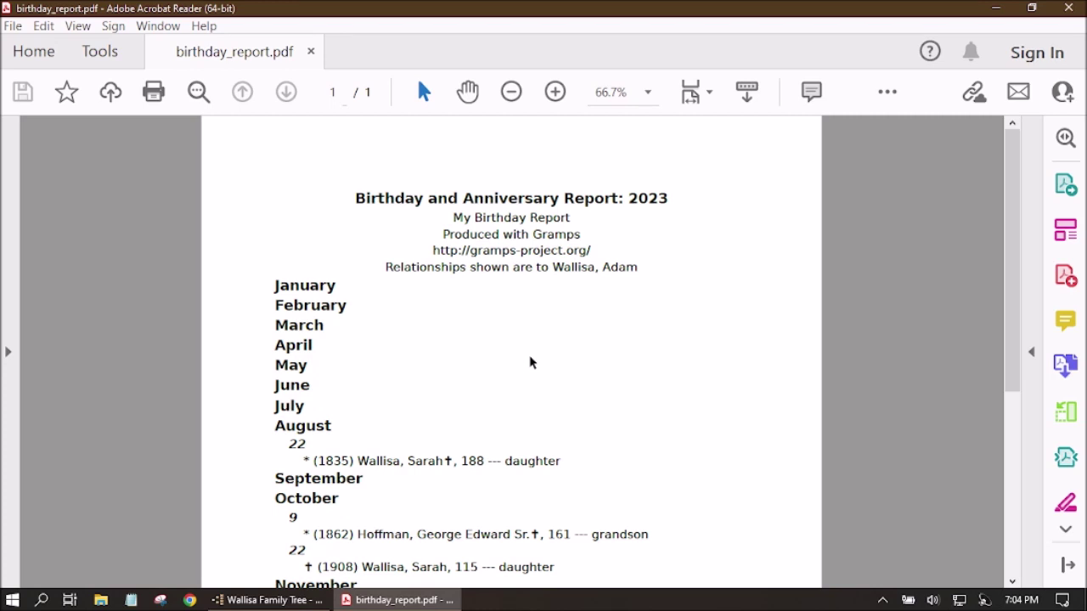
pyautogui.scroll(-3, 530, 362)
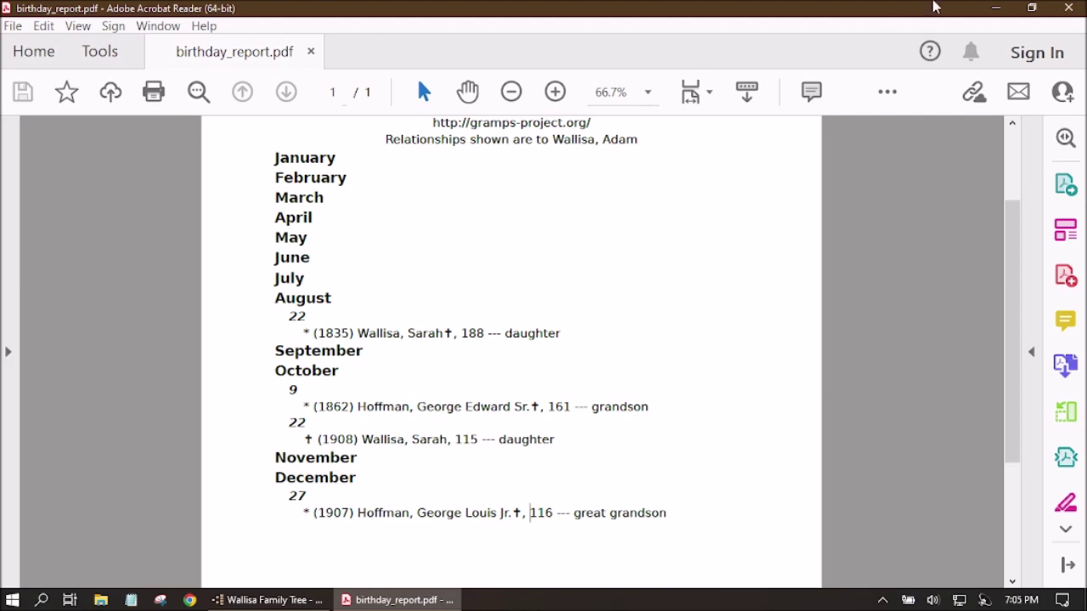
pyautogui.click(1068, 8)
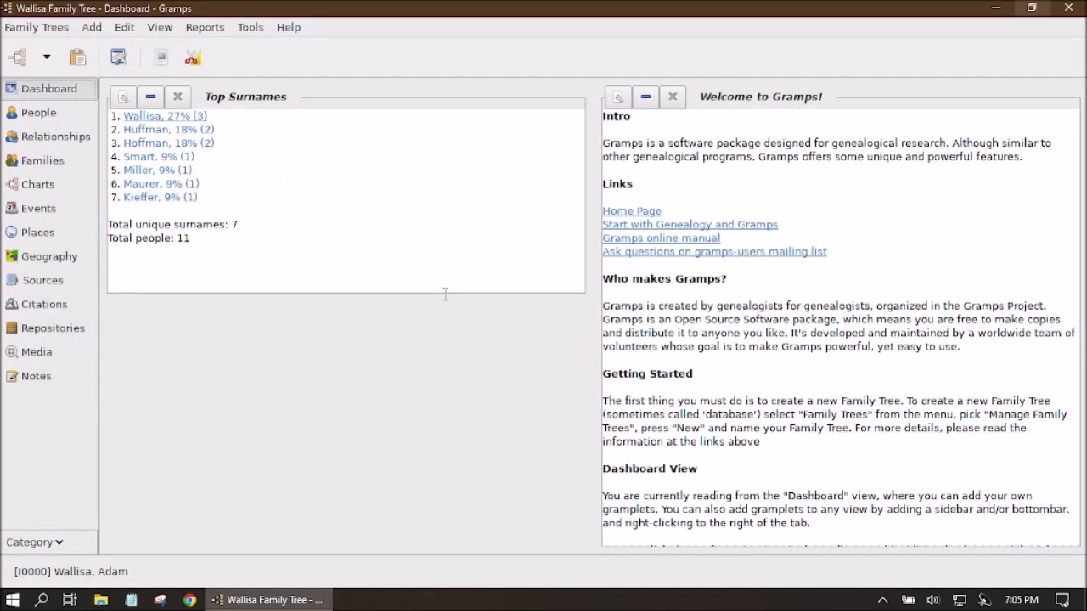
# Step: Reopen the Birthday and Anniversary Report in Gramps and set its filter to the descendant families of the selected person
pyautogui.click(205, 27)
pyautogui.moveTo(266, 113)
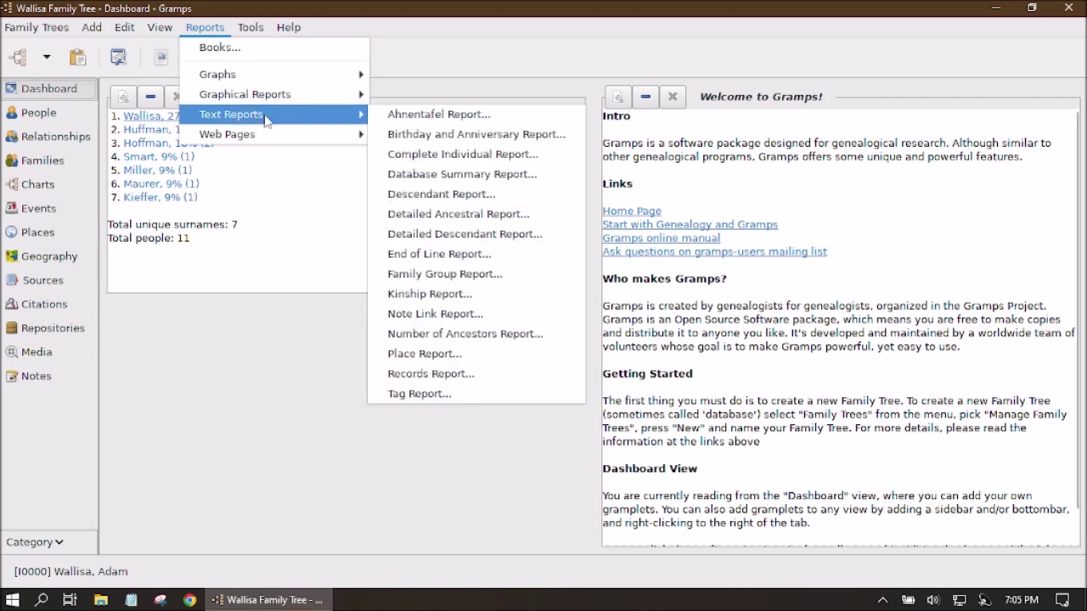
pyautogui.click(455, 148)
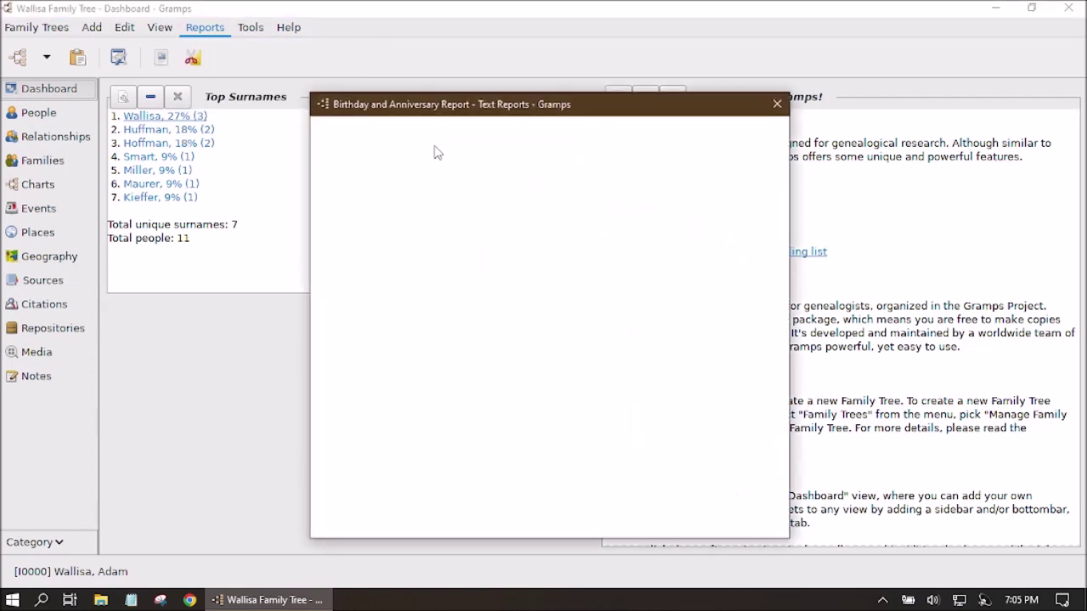
pyautogui.click(523, 190)
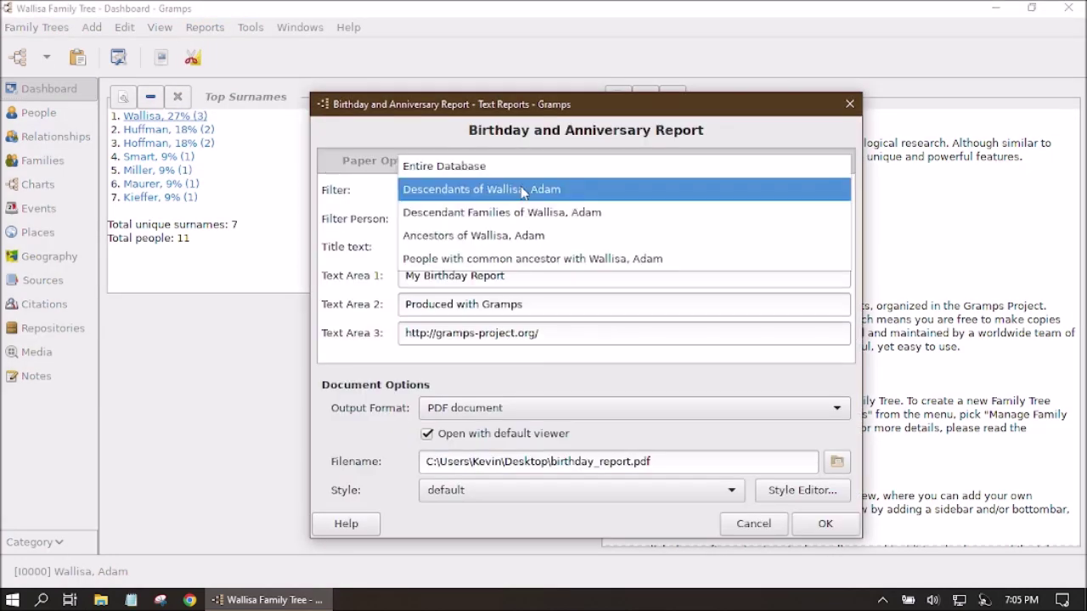
pyautogui.click(515, 214)
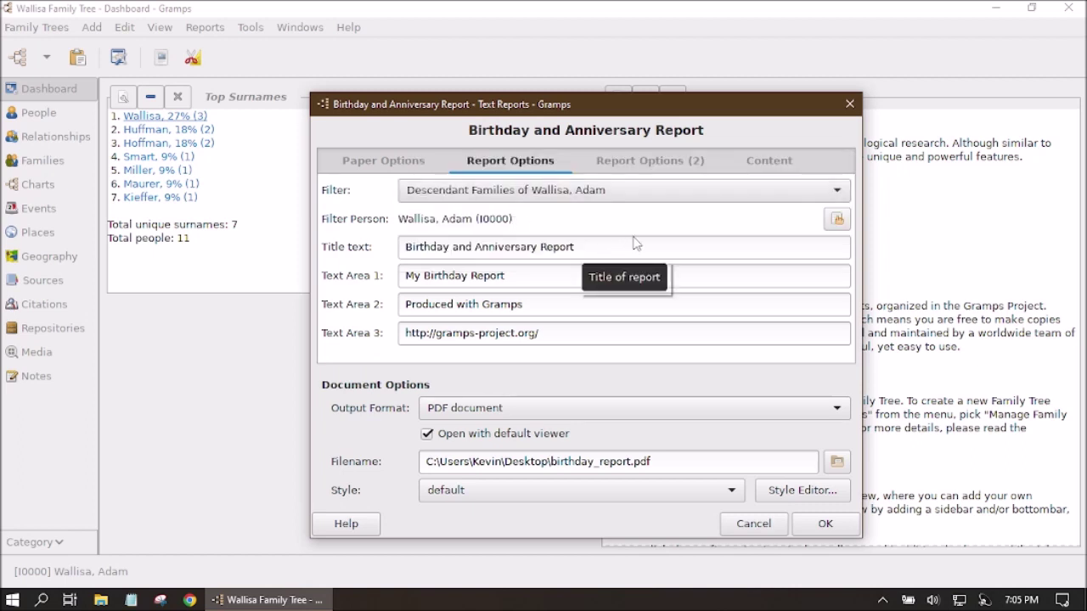
# Step: Review the additional report options and content settings, and generate the report by overwriting the existing birthday_report.pdf
pyautogui.click(662, 166)
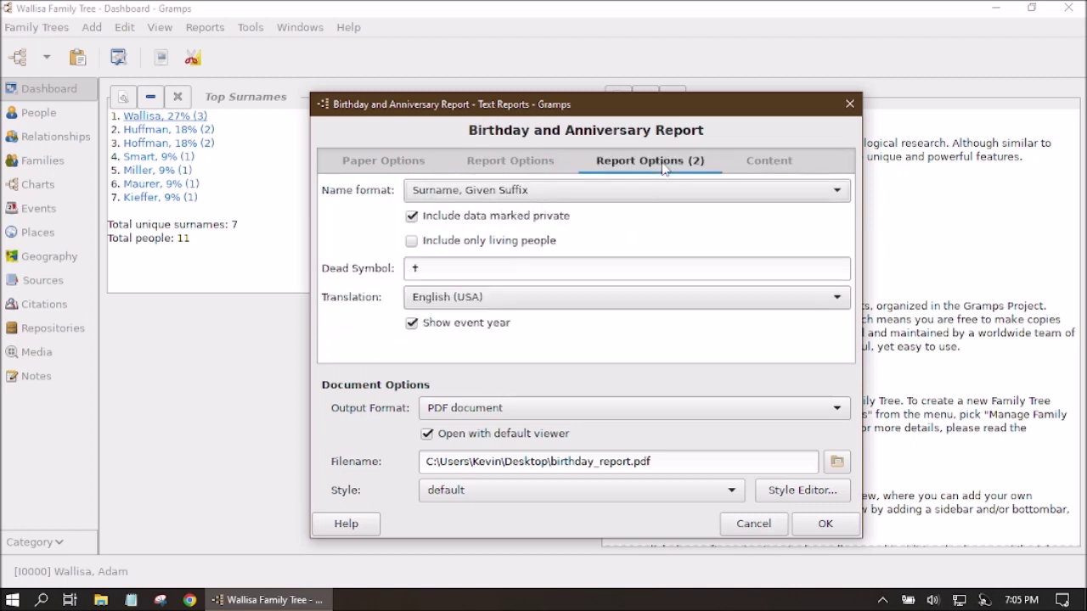
pyautogui.click(747, 163)
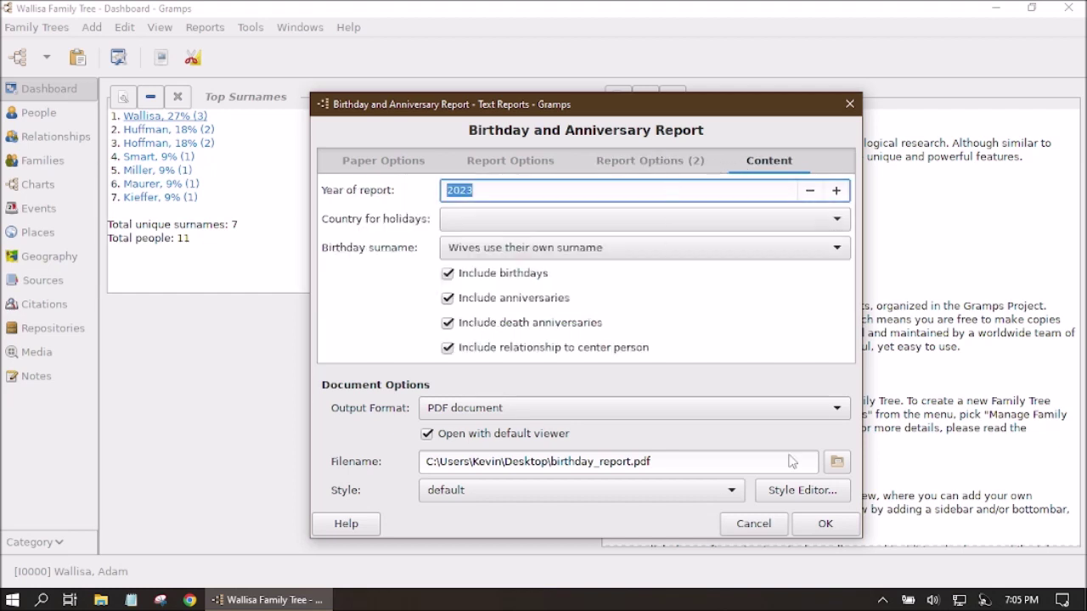
pyautogui.click(825, 523)
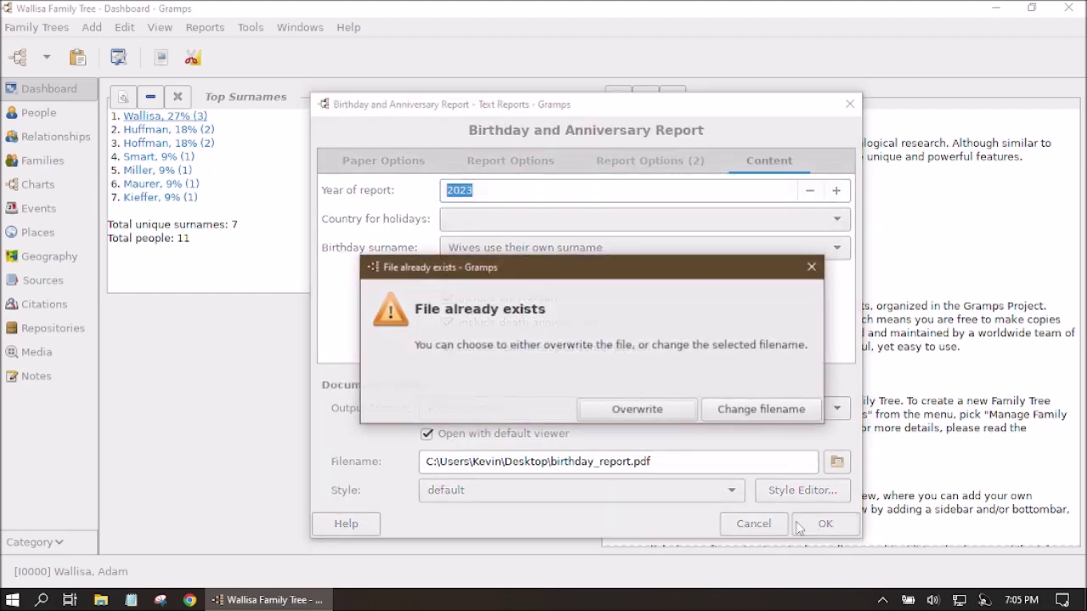
pyautogui.click(670, 411)
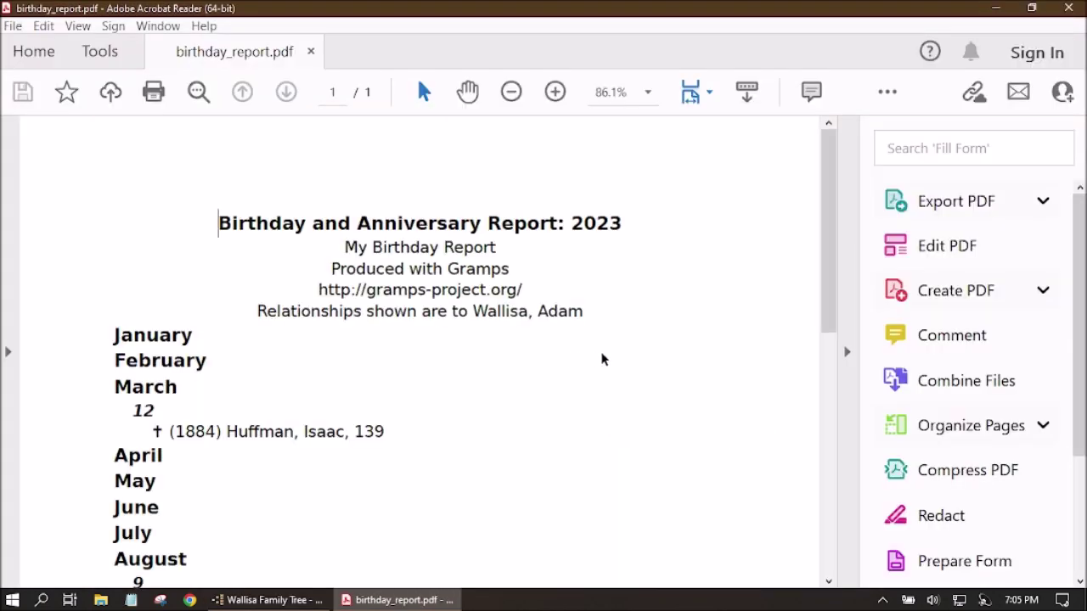
# Step: Examine the regenerated PDF report's monthly birthday, marriage and death entries through December
pyautogui.scroll(-3, 628, 357)
pyautogui.scroll(-4, 684, 348)
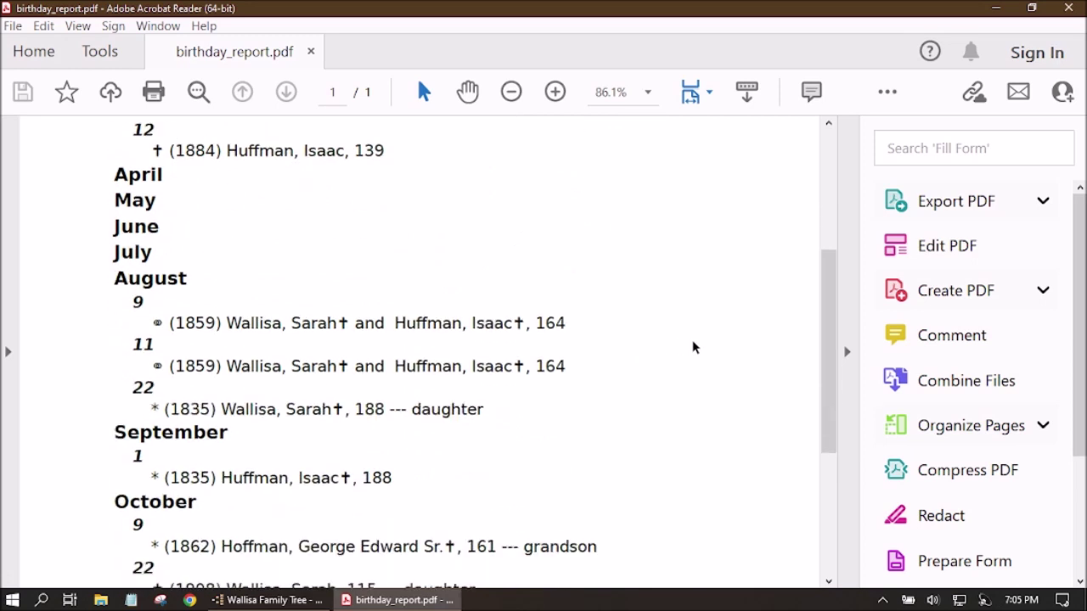
pyautogui.scroll(-3, 702, 354)
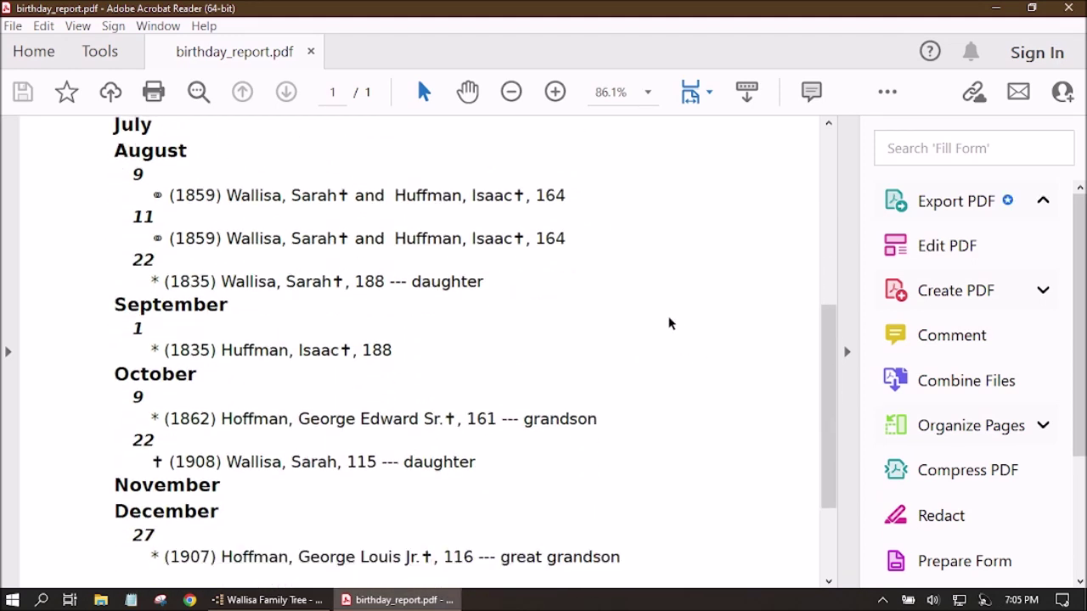
pyautogui.scroll(-1, 669, 323)
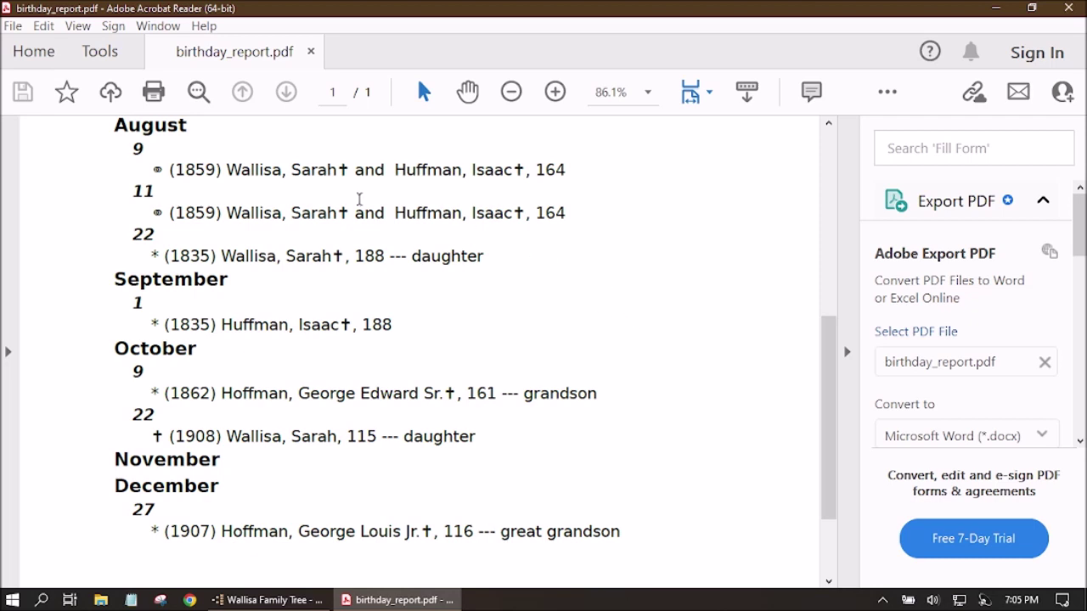
# Step: Examine the two August marriage entries in the PDF report and the remaining entries through December
pyautogui.moveTo(127, 160); pyautogui.dragTo(567, 175)
pyautogui.click(153, 172)
pyautogui.scroll(-3, 564, 311)
pyautogui.scroll(4, 575, 501)
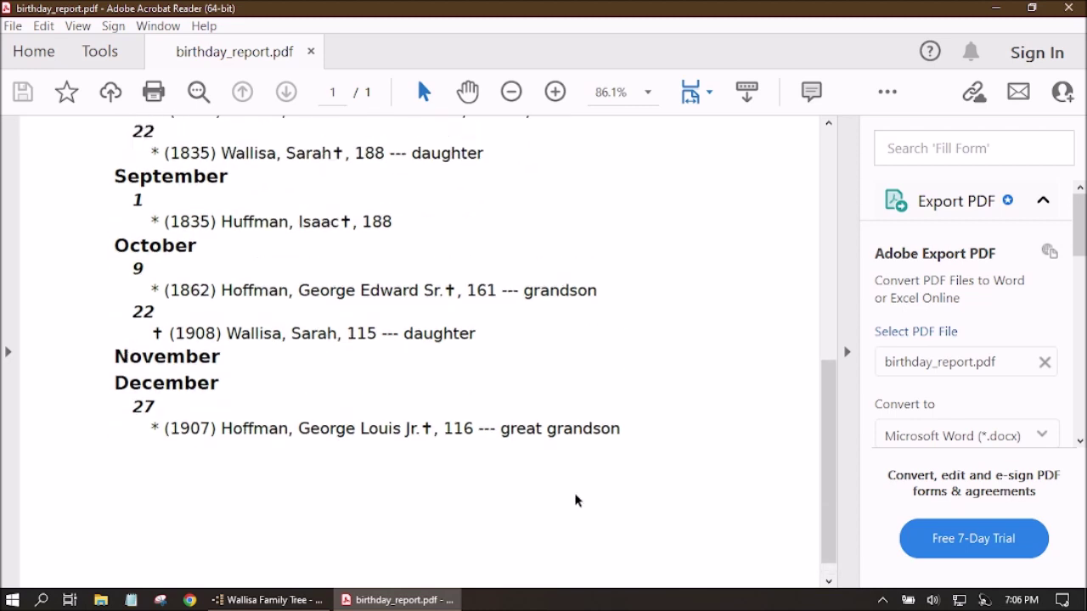
pyautogui.scroll(2, 586, 399)
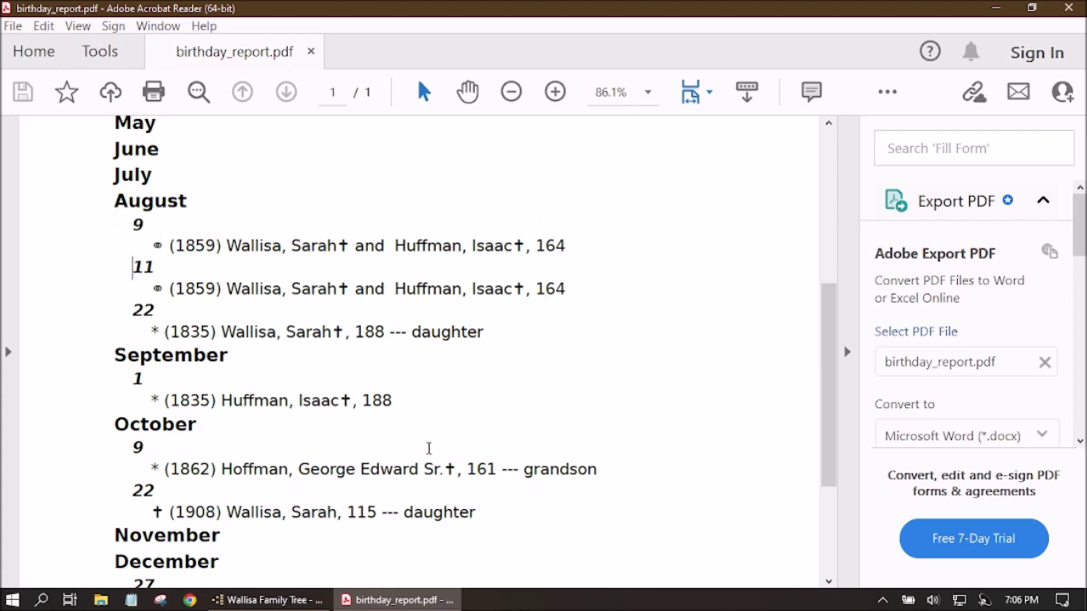
# Step: Switch to Gramps, open family F0004 from the family list for editing, and review its marriage license and marriage events
pyautogui.click(268, 600)
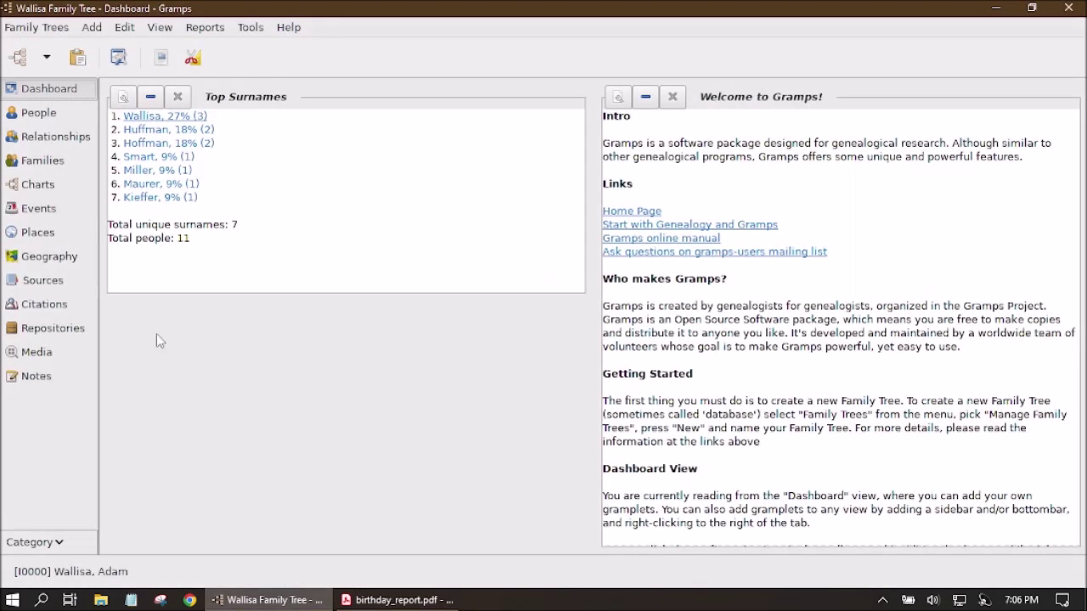
pyautogui.click(45, 161)
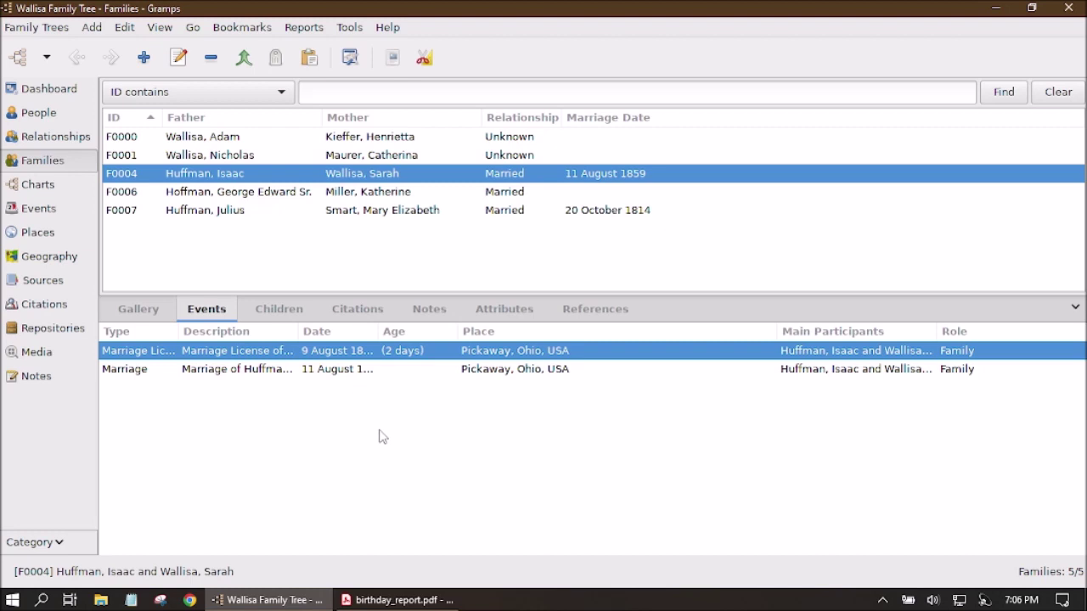
pyautogui.doubleClick(246, 173)
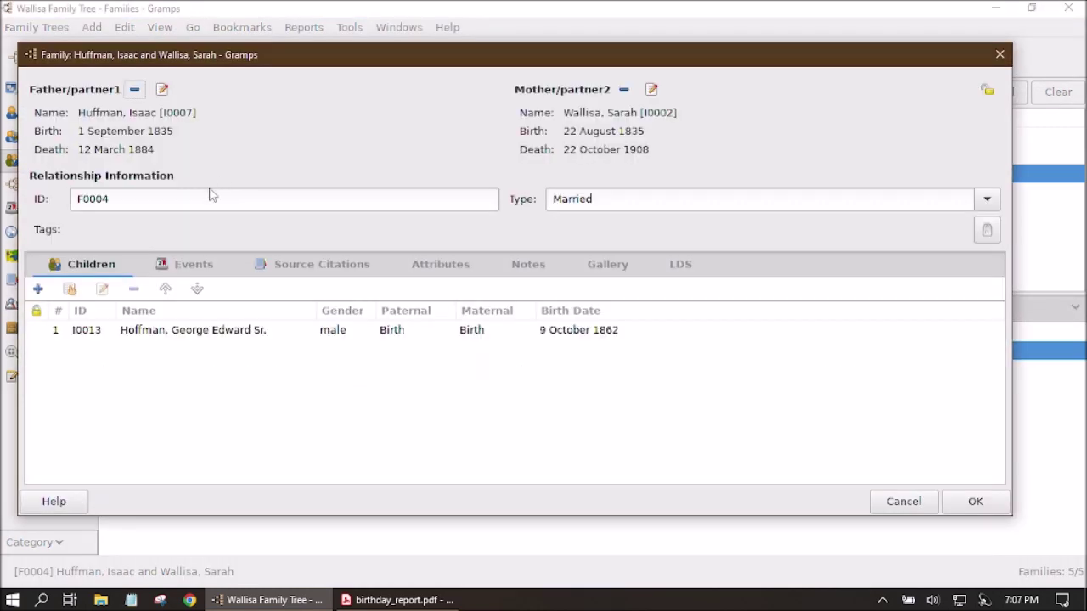
pyautogui.click(199, 270)
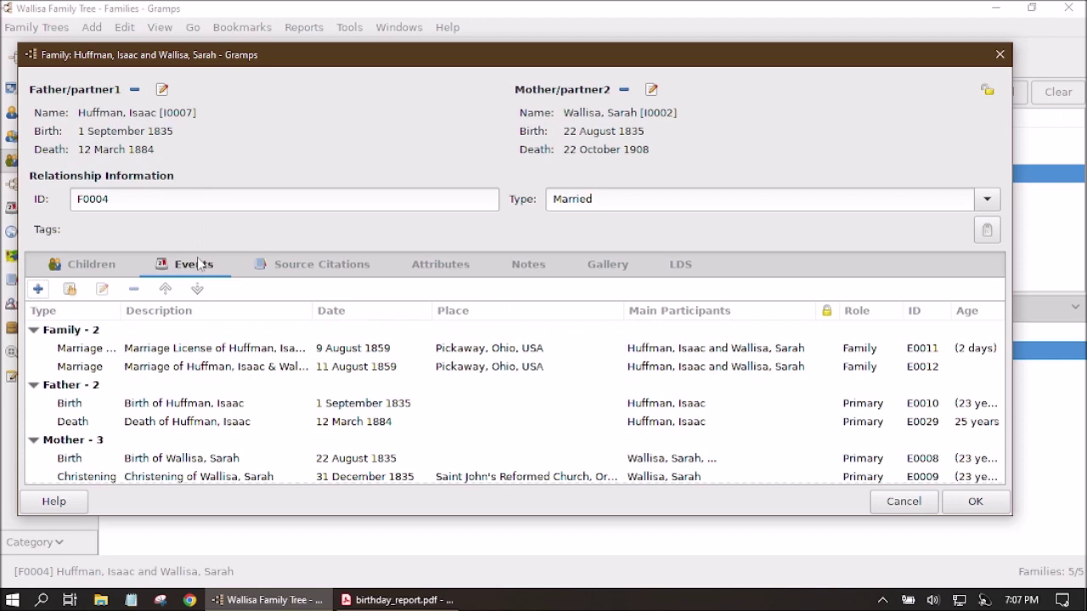
pyautogui.click(151, 350)
pyautogui.click(170, 367)
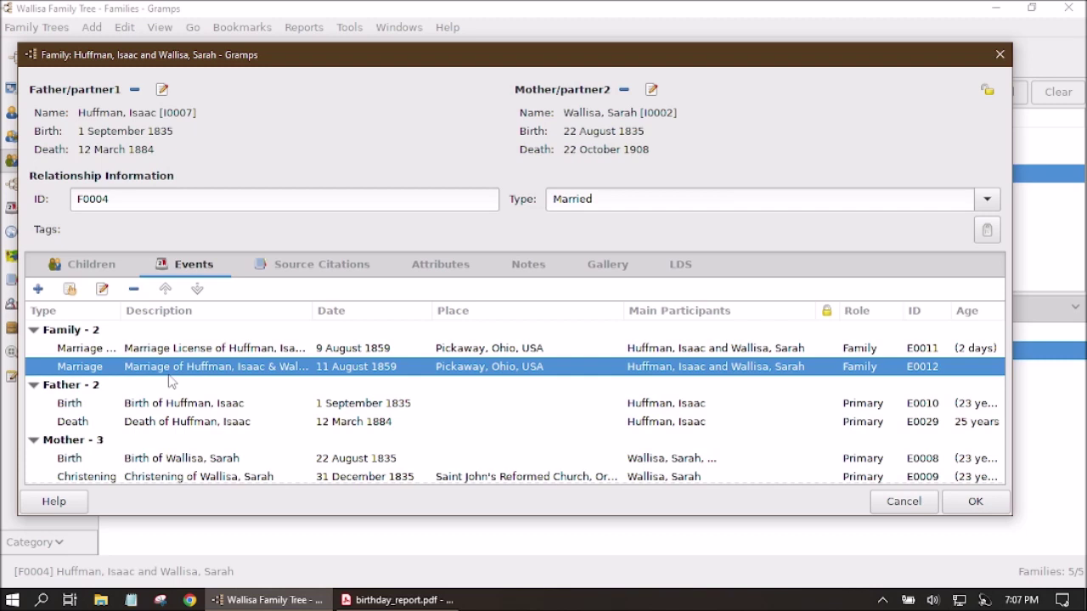
# Step: Add a new event to family F0004 and set its event type to Graduation
pyautogui.click(37, 289)
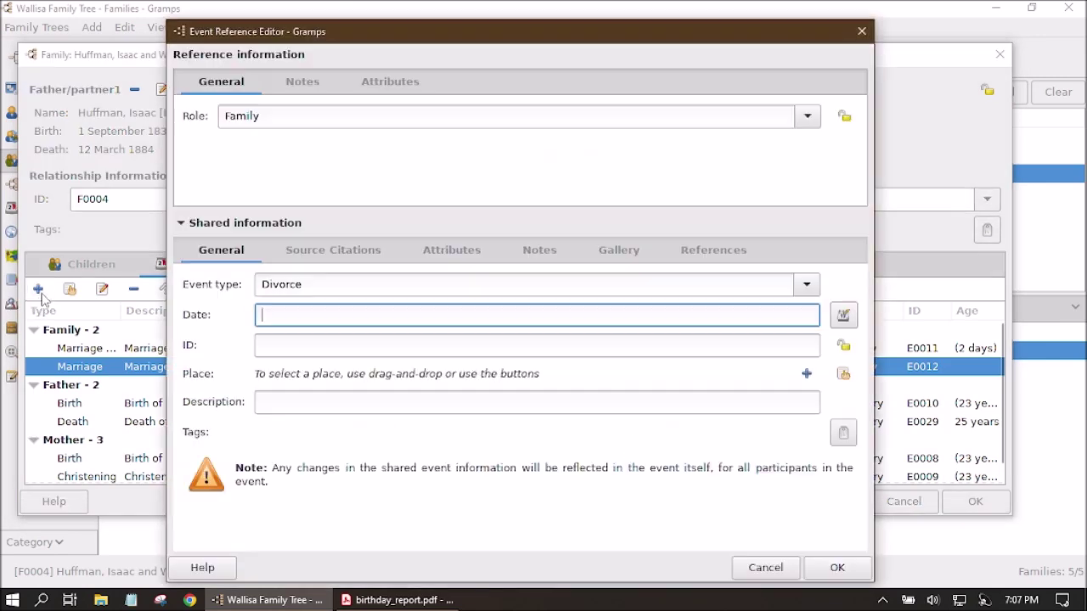
pyautogui.click(800, 289)
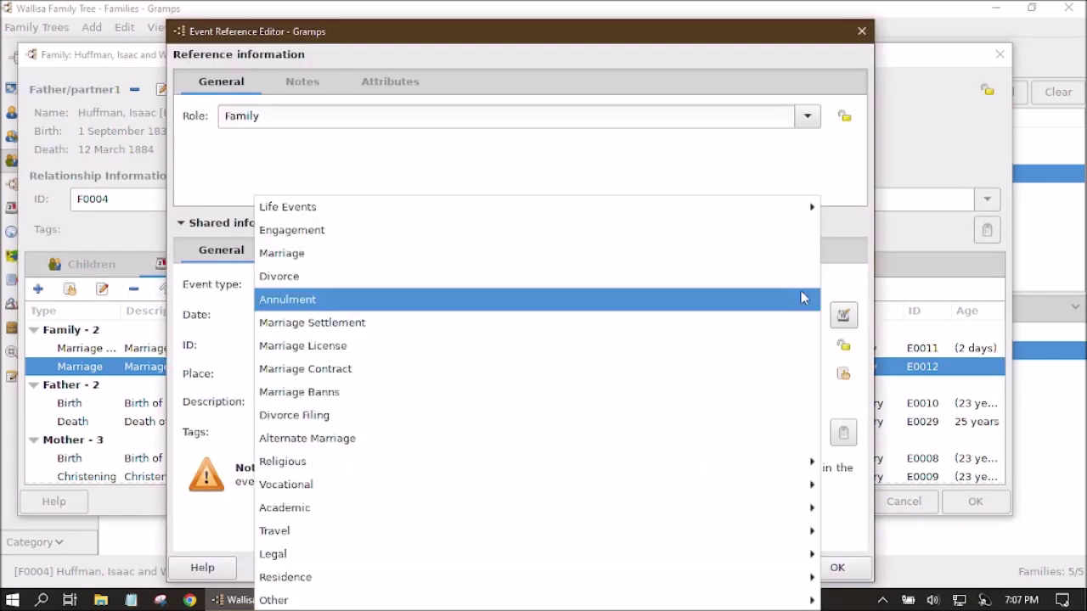
pyautogui.moveTo(677, 536)
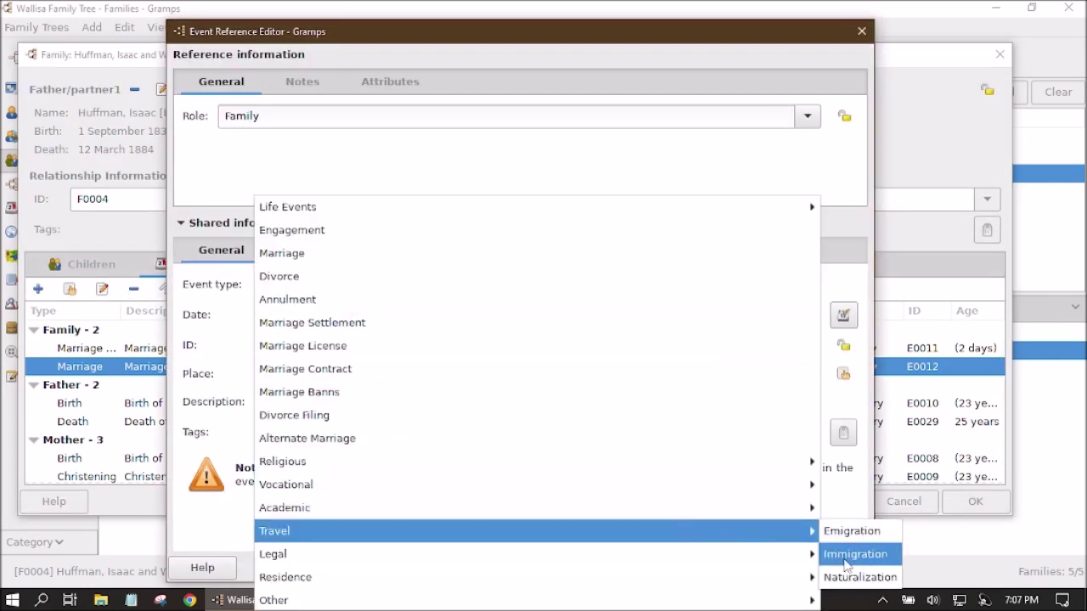
pyautogui.moveTo(671, 578)
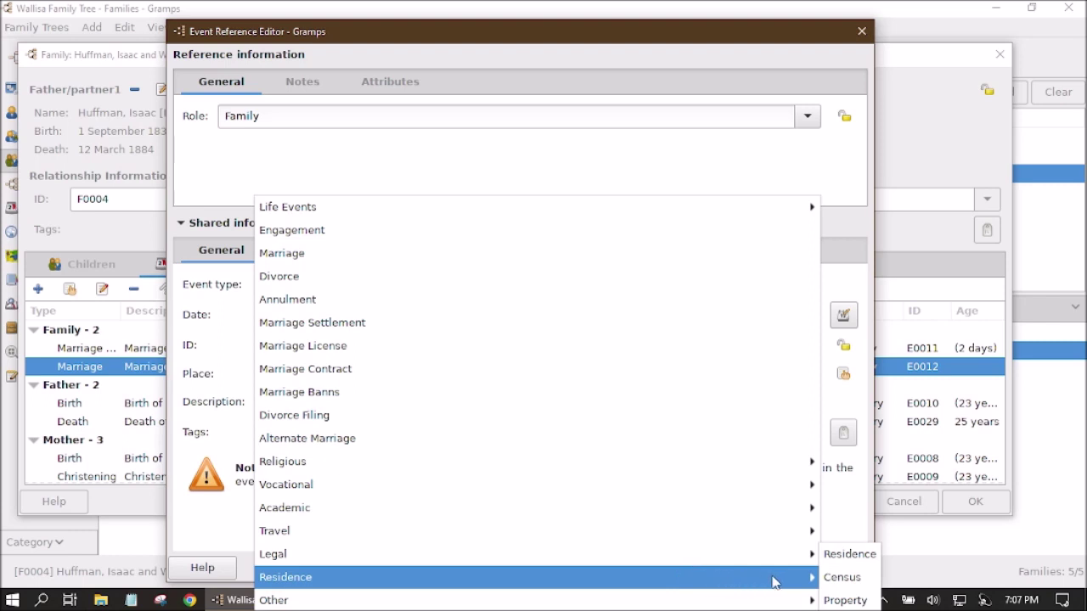
pyautogui.moveTo(759, 558)
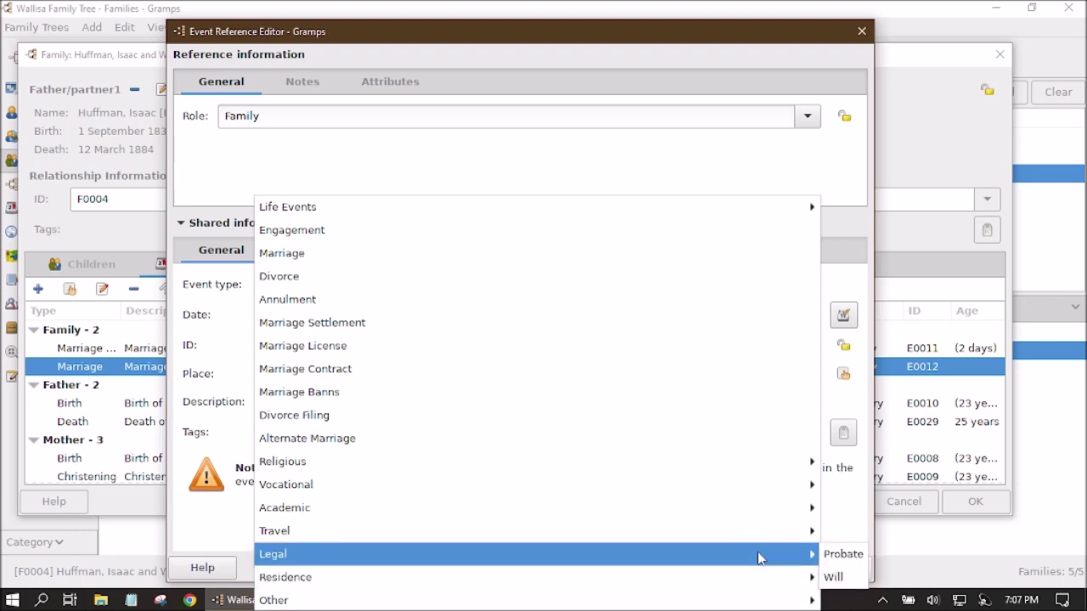
pyautogui.moveTo(760, 600)
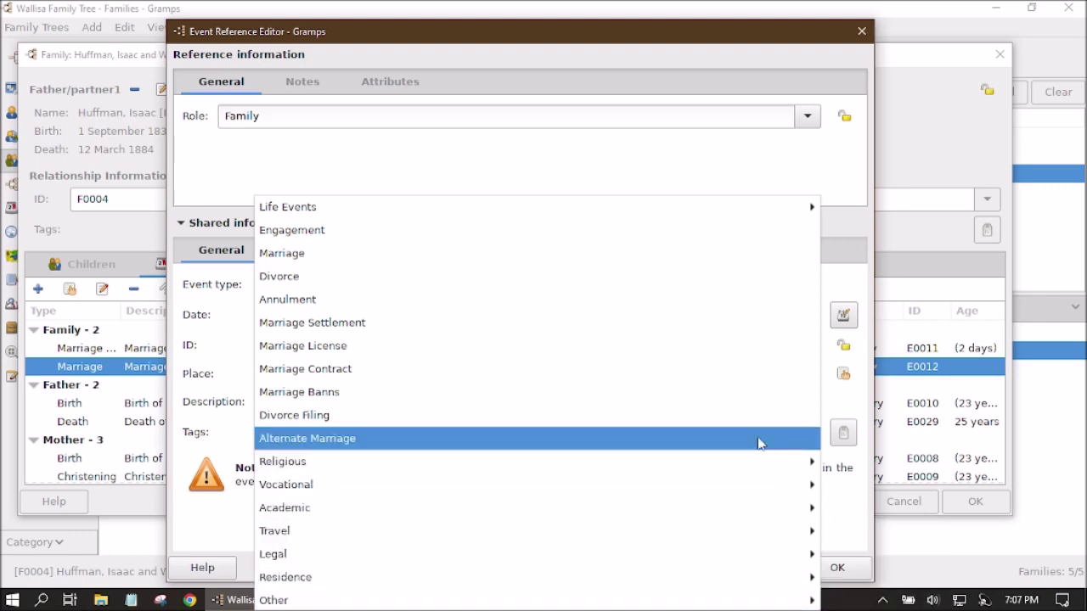
pyautogui.moveTo(747, 472)
pyautogui.moveTo(740, 504)
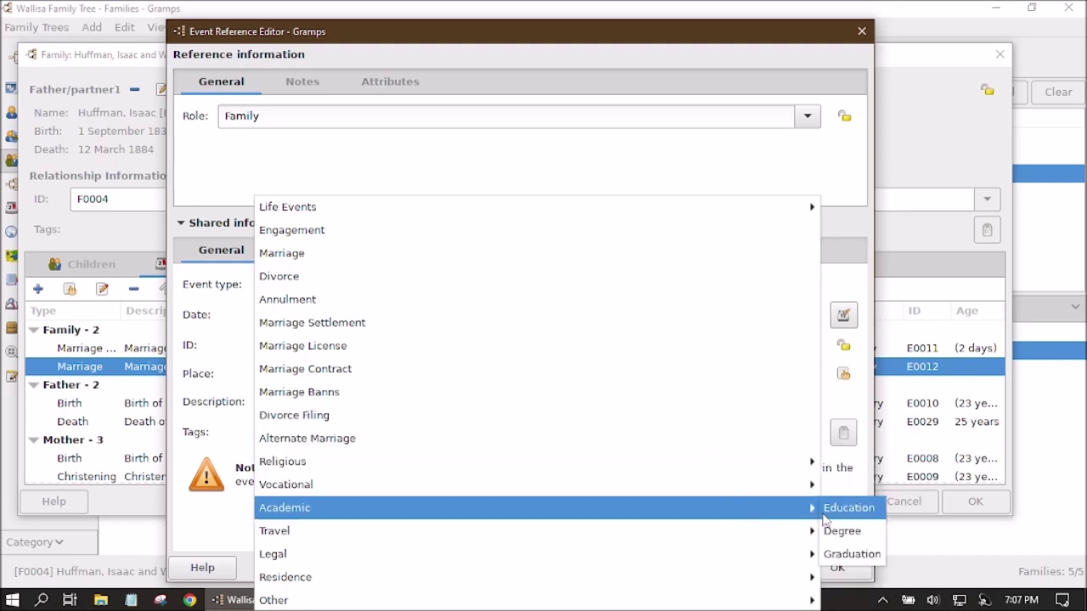
pyautogui.click(851, 553)
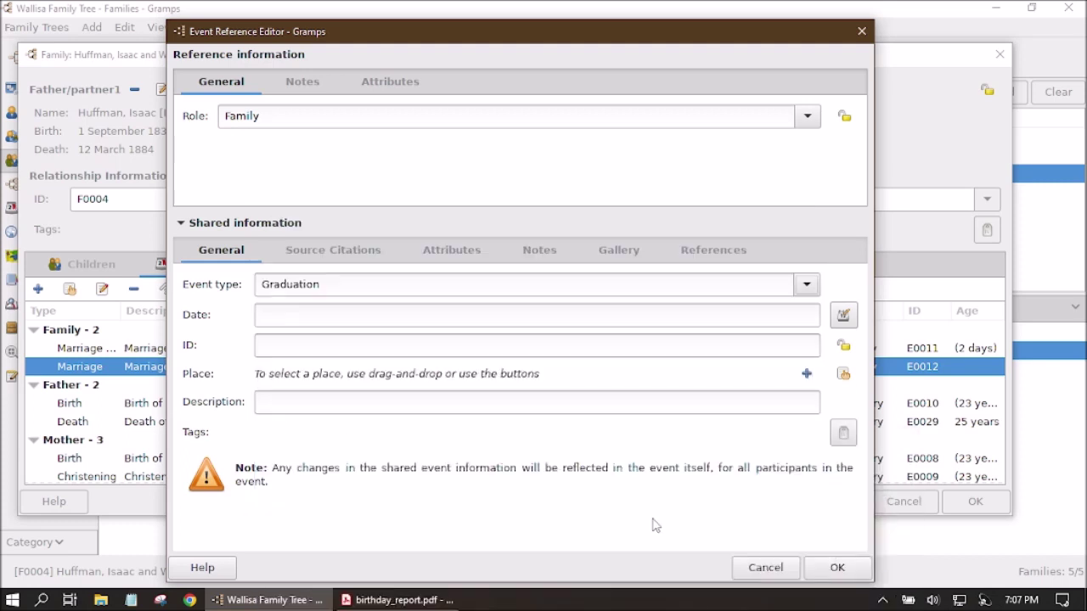
# Step: Give the new event the date 1 January 1900 and the description Graduation, then save the event and the family
pyautogui.click(429, 317)
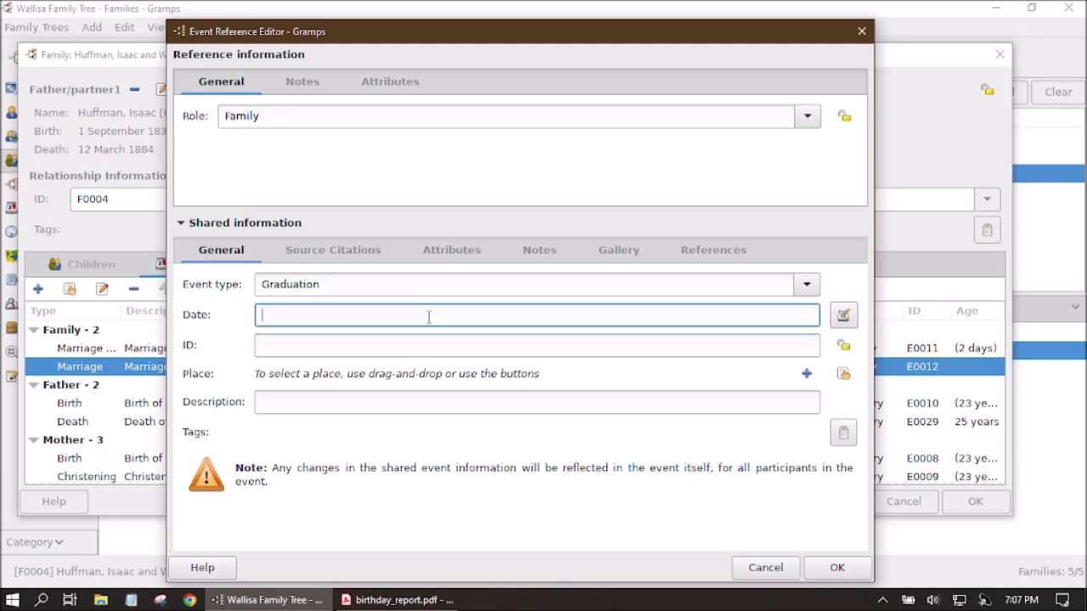
pyautogui.moveTo(392, 41); pyautogui.dragTo(473, 85)
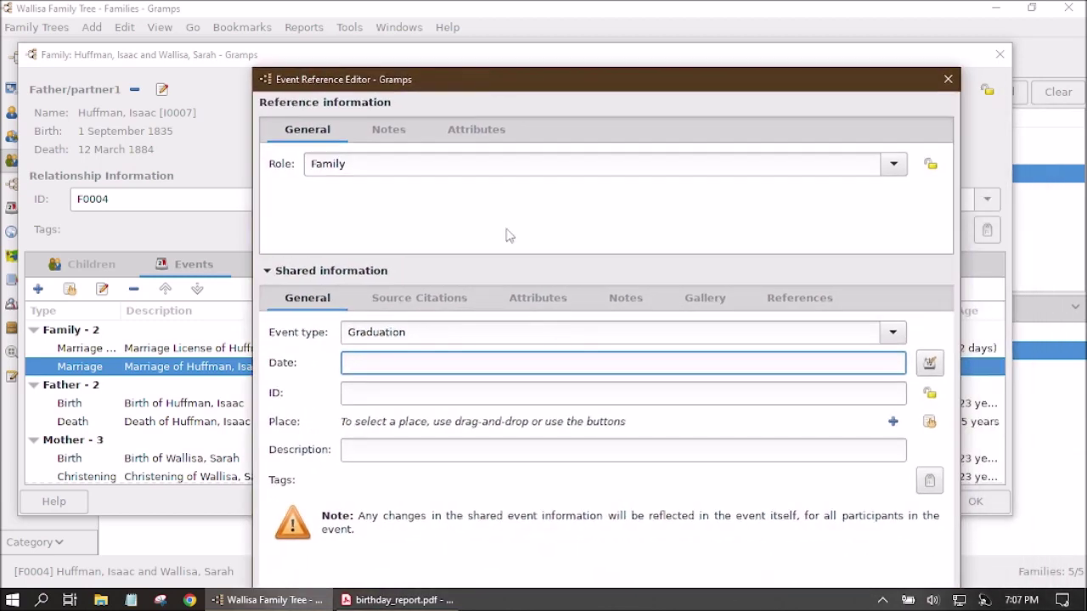
pyautogui.write('1 january')
pyautogui.press('Tab')
pyautogui.click(527, 365)
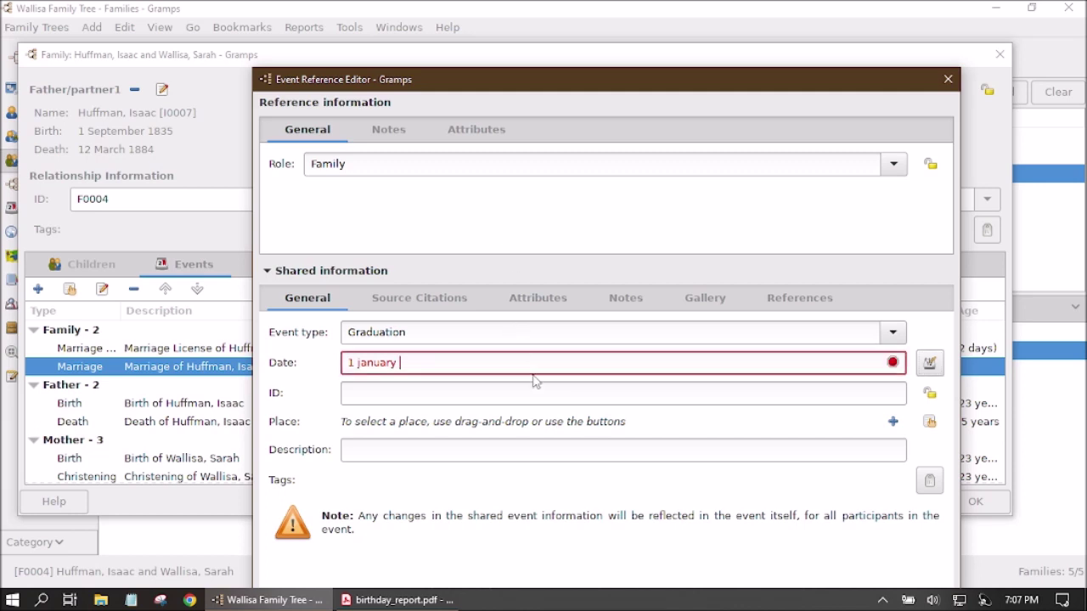
pyautogui.write('1900')
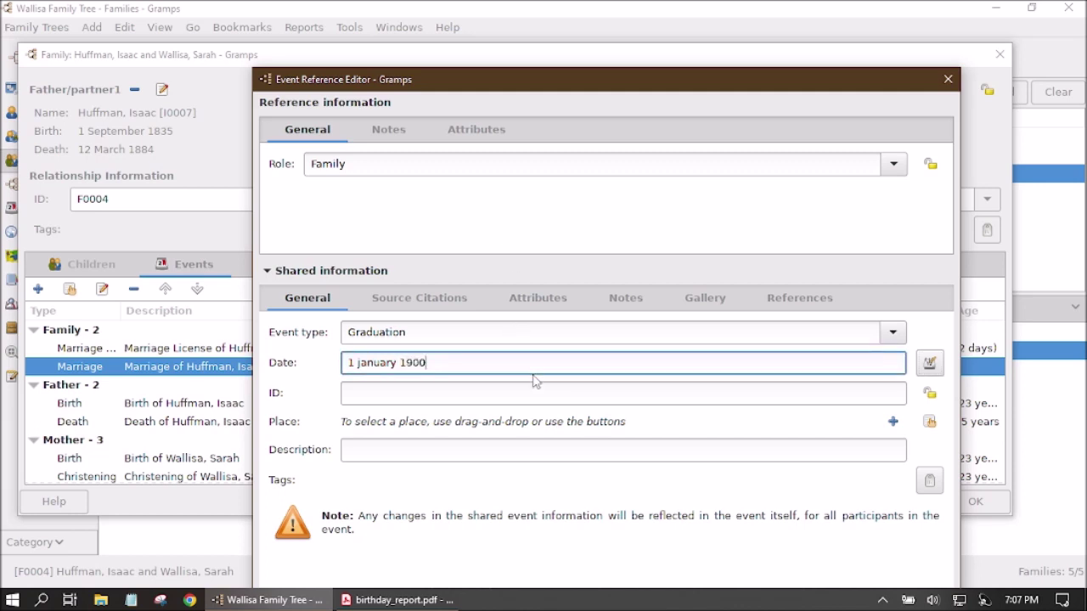
pyautogui.click(510, 445)
pyautogui.write('Graduation')
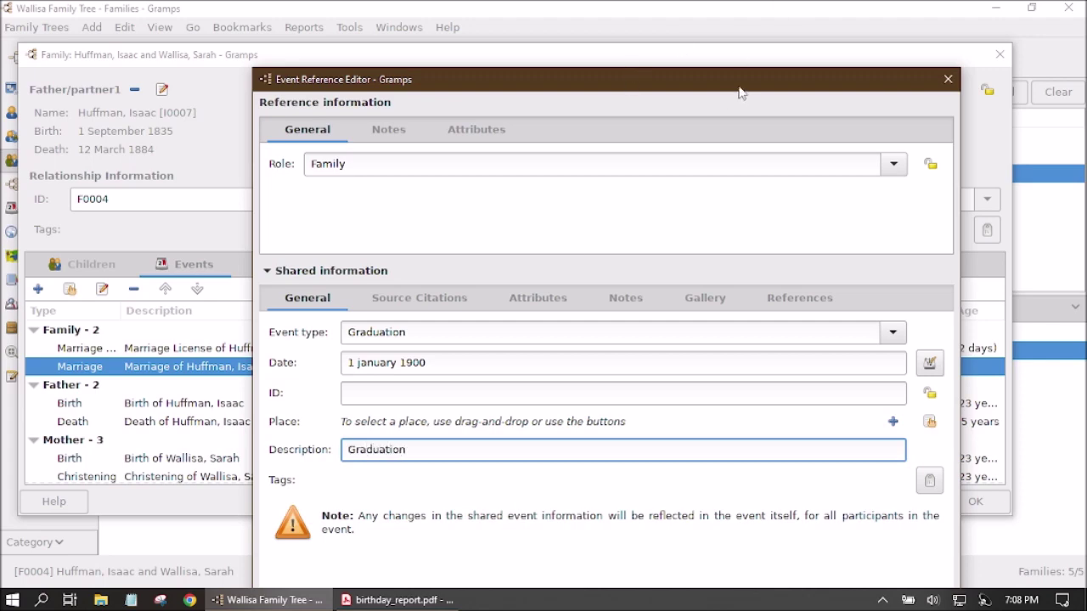
pyautogui.moveTo(739, 87); pyautogui.dragTo(704, 51)
pyautogui.click(887, 579)
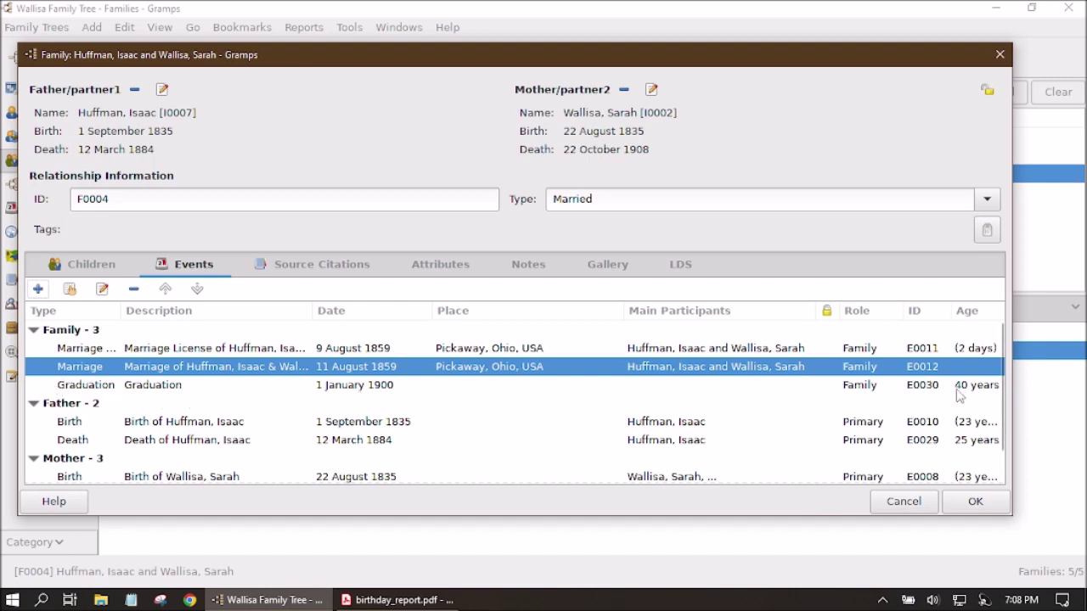
pyautogui.click(975, 502)
# Step: Close birthday_report.pdf in Acrobat Reader and reopen the Birthday and Anniversary Report settings in Gramps
pyautogui.click(399, 599)
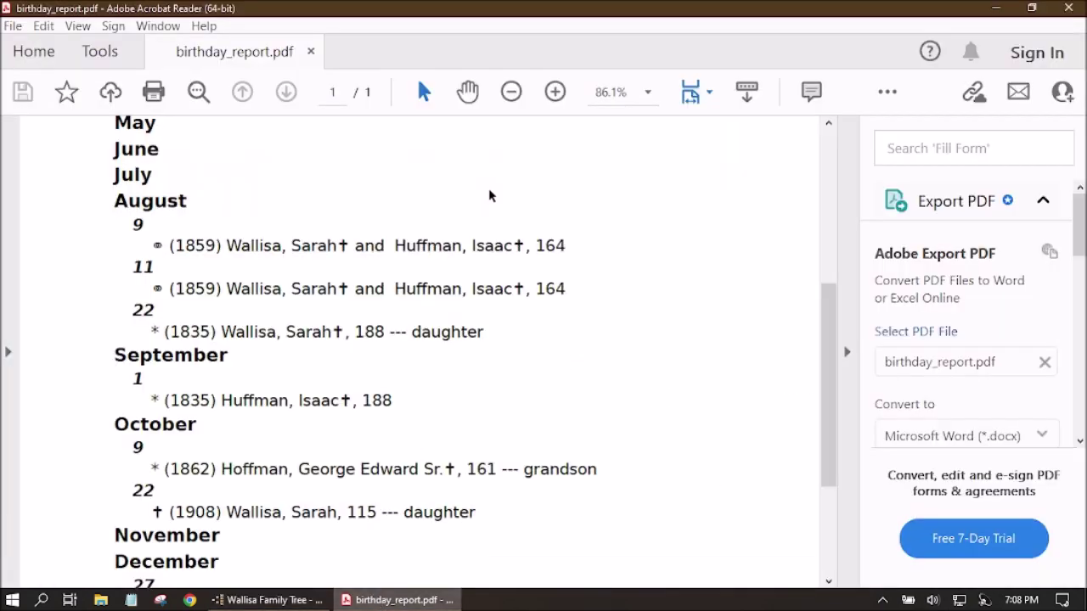
pyautogui.click(311, 51)
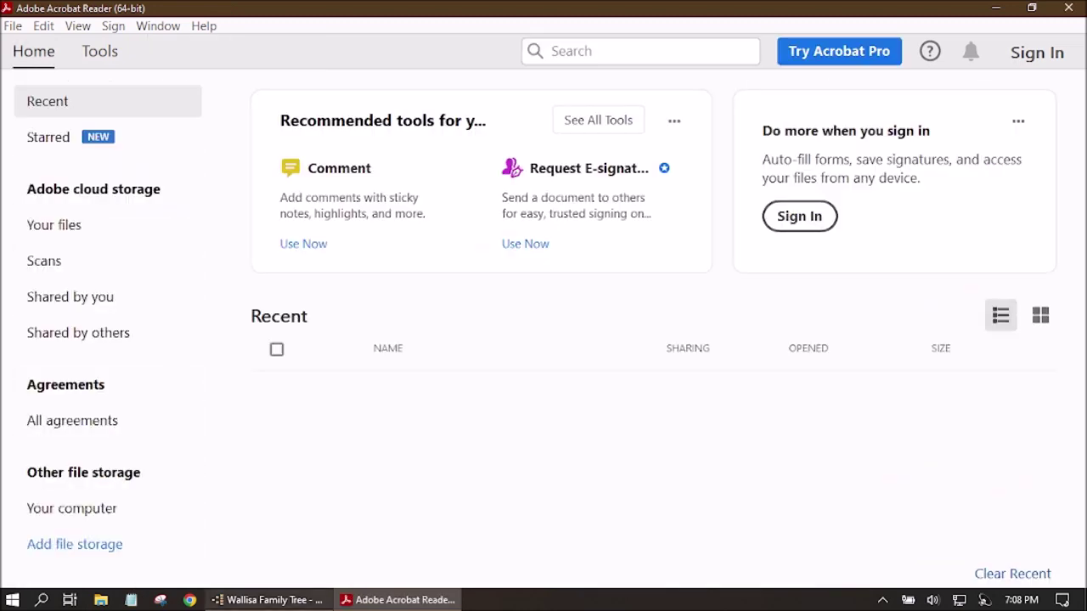
pyautogui.click(276, 599)
pyautogui.click(349, 27)
pyautogui.moveTo(334, 51)
pyautogui.moveTo(303, 27)
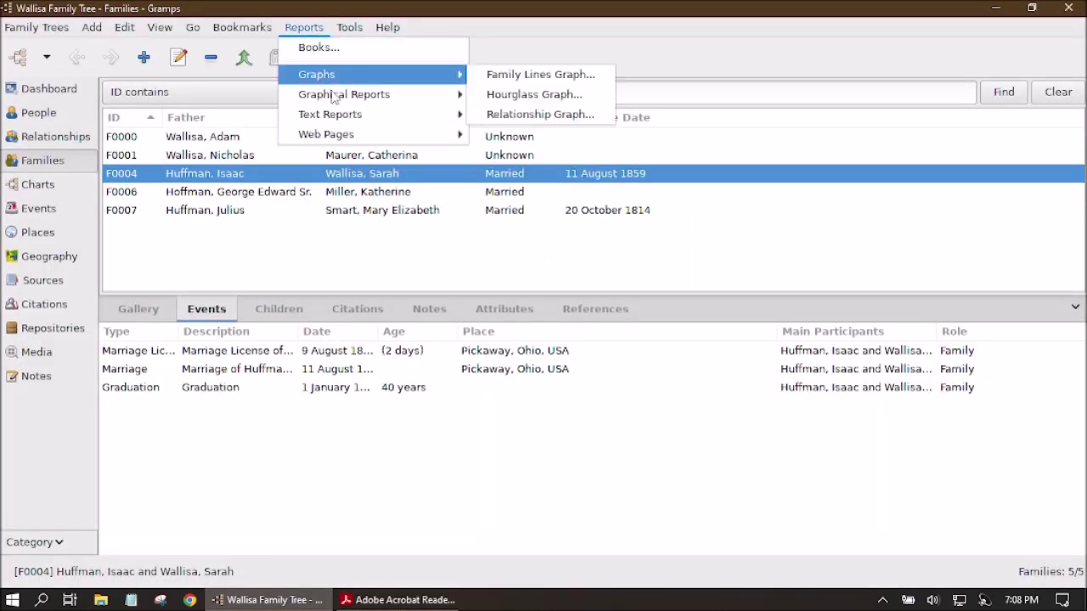
pyautogui.moveTo(337, 96)
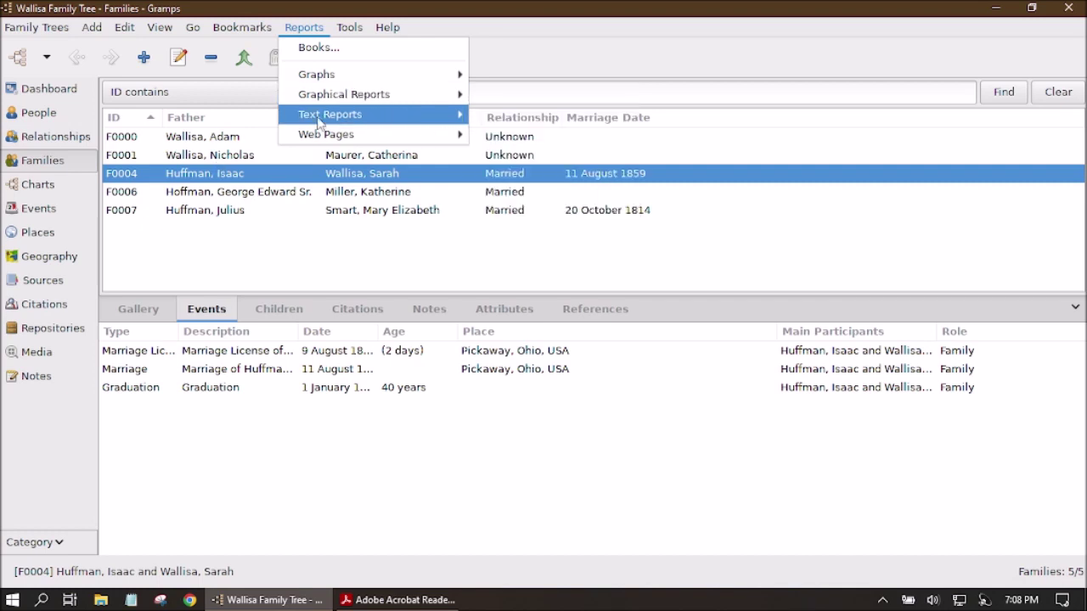
pyautogui.moveTo(329, 118)
pyautogui.click(547, 137)
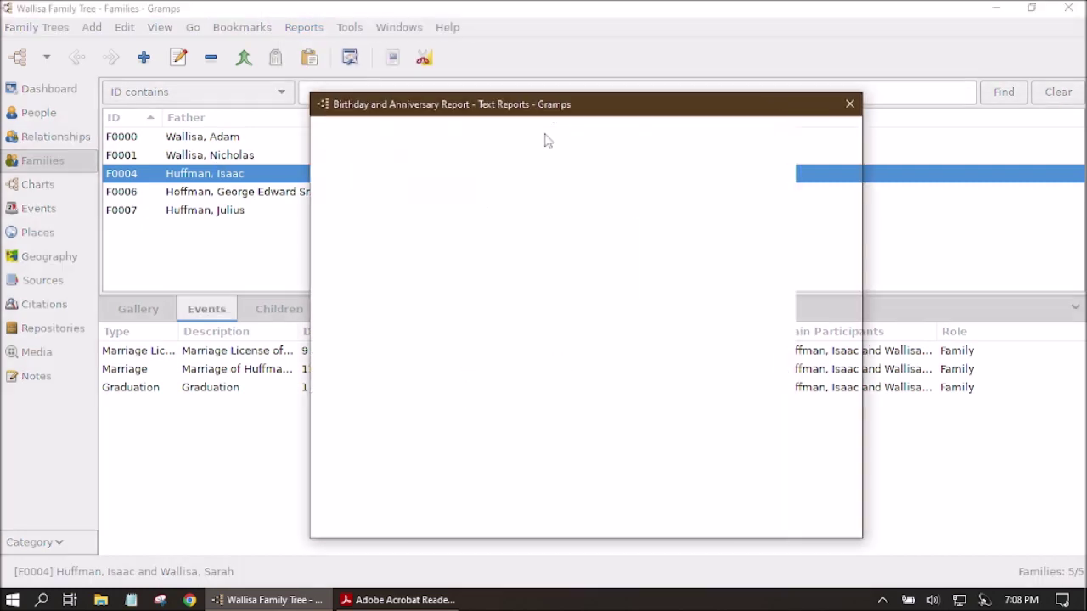
# Step: Set the report filter to Entire Database and generate the PDF, overwriting the existing birthday_report.pdf
pyautogui.click(562, 194)
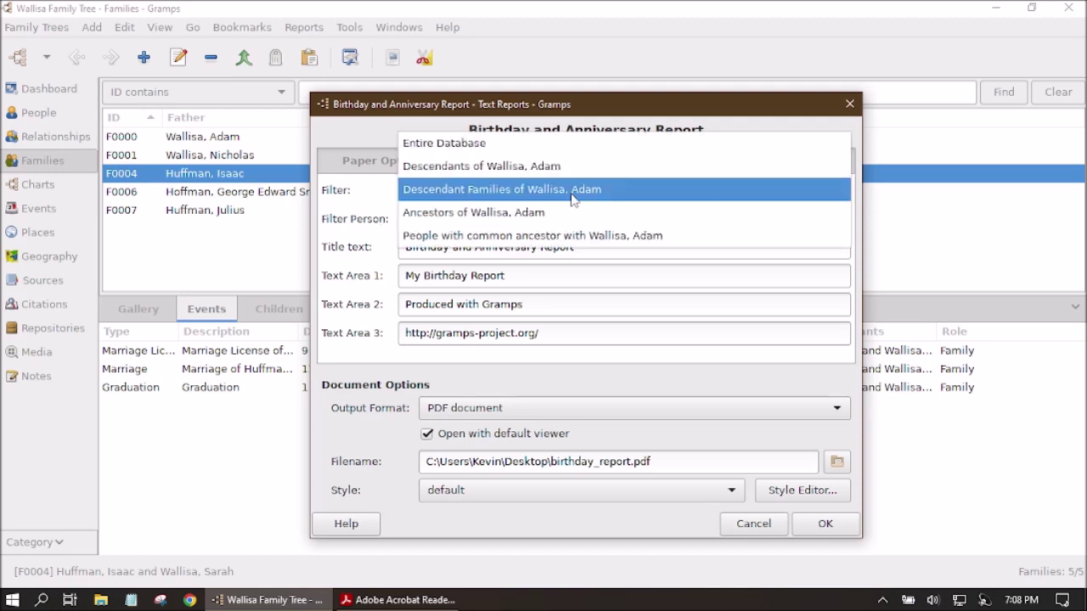
pyautogui.press('Escape')
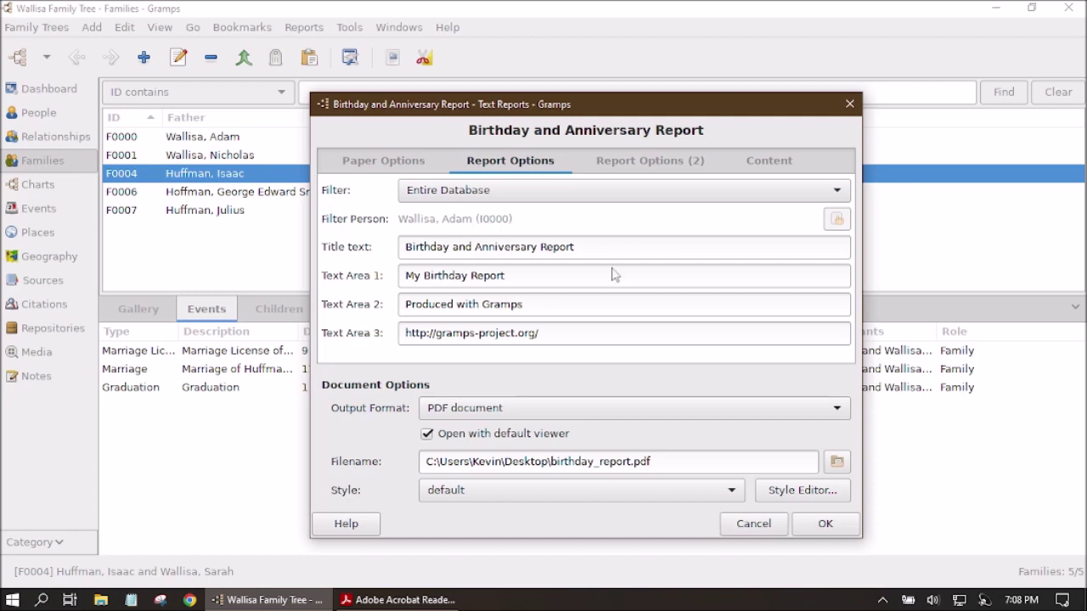
pyautogui.click(828, 527)
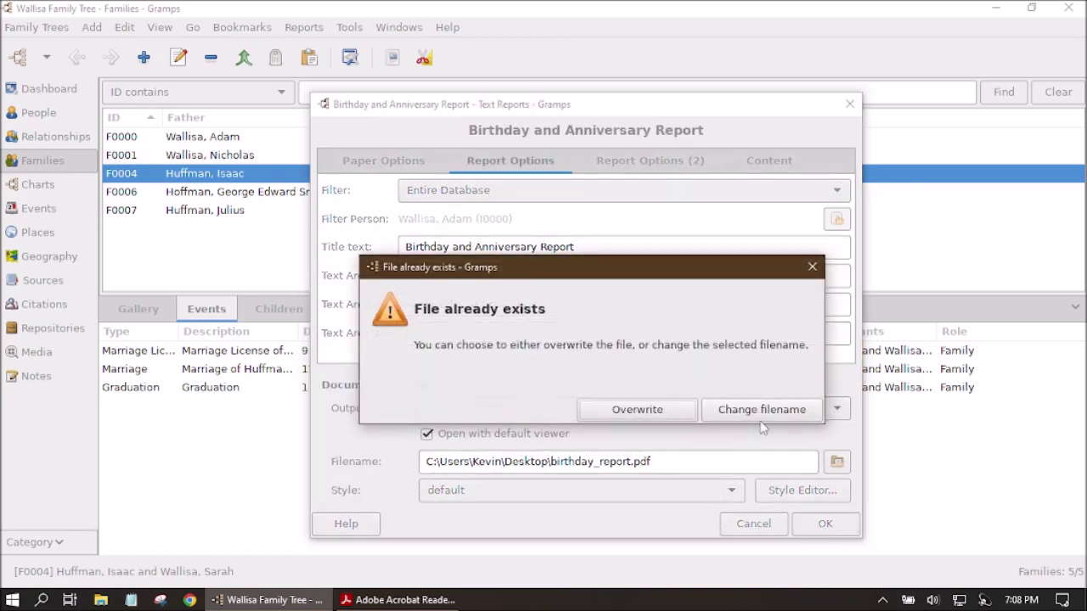
pyautogui.click(655, 410)
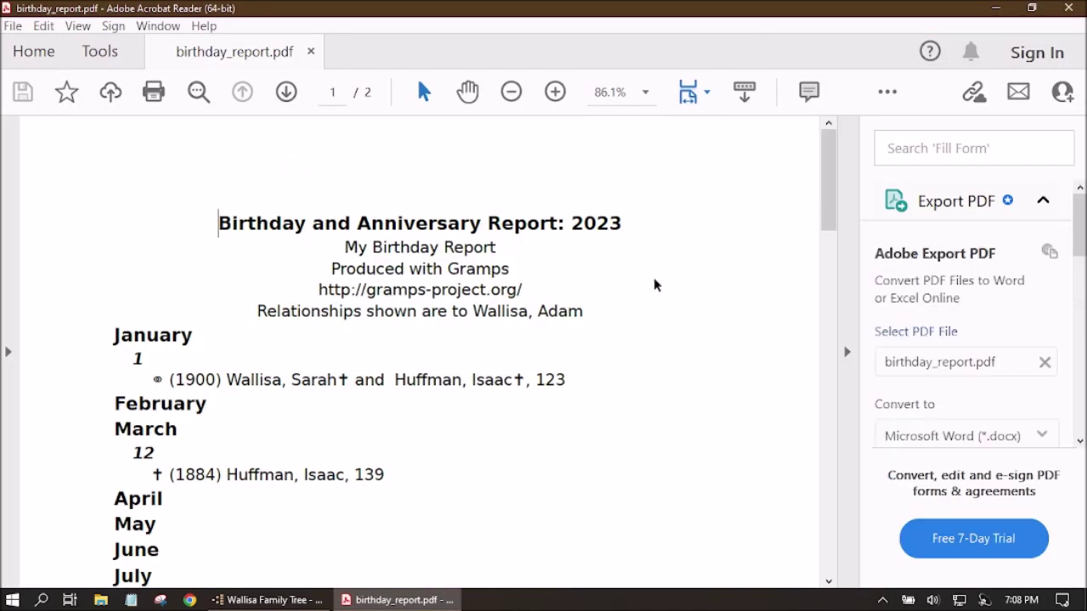
# Step: Examine the heading of the regenerated report and its January 1 anniversary entry
pyautogui.moveTo(826, 187); pyautogui.dragTo(832, 211)
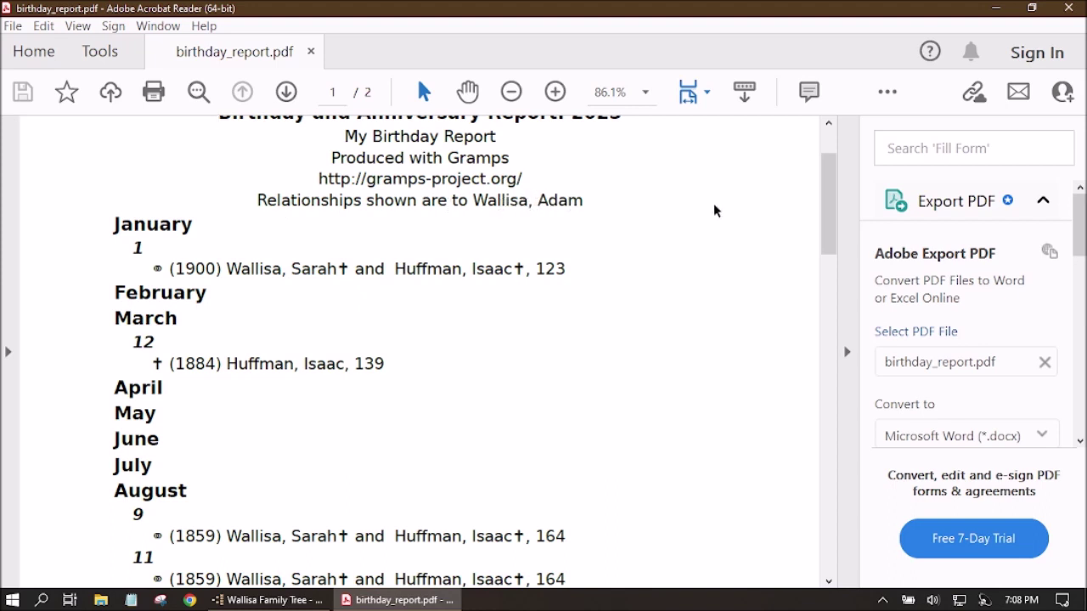
pyautogui.moveTo(822, 216); pyautogui.dragTo(825, 204)
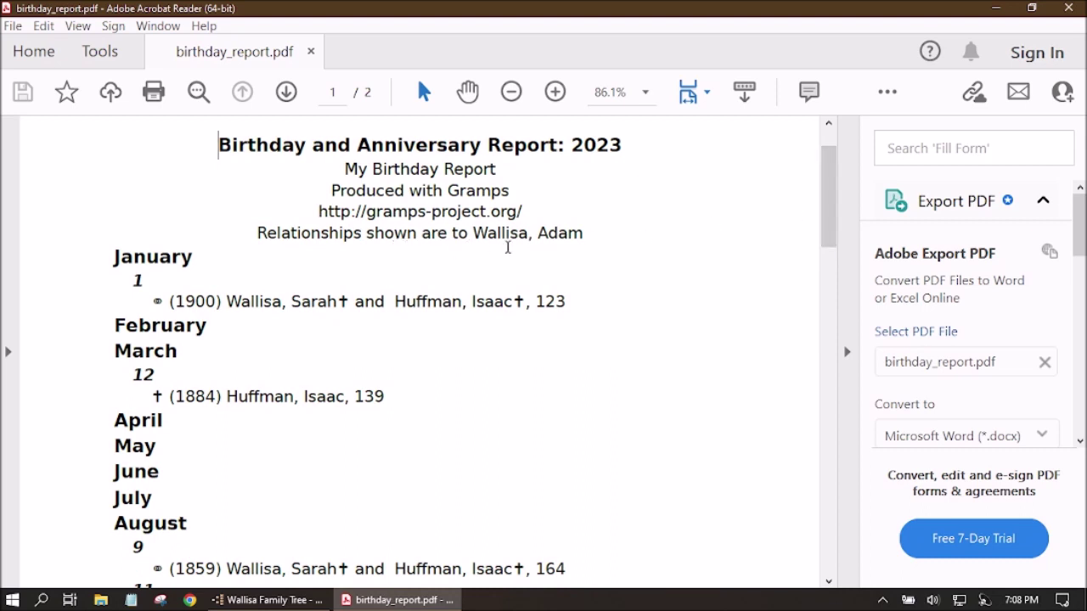
pyautogui.moveTo(831, 195); pyautogui.dragTo(831, 199)
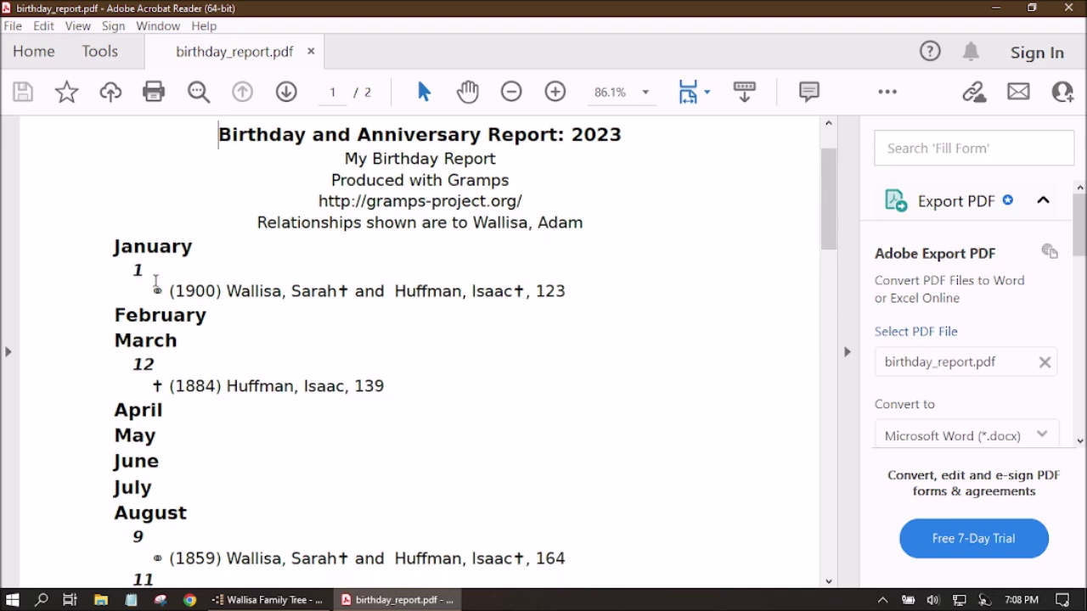
pyautogui.moveTo(244, 290); pyautogui.dragTo(565, 308)
pyautogui.click(605, 312)
# Step: Review the report's entries from March through December across both pages, and return to the August entries
pyautogui.scroll(-3, 102, 272)
pyautogui.scroll(-2, 73, 257)
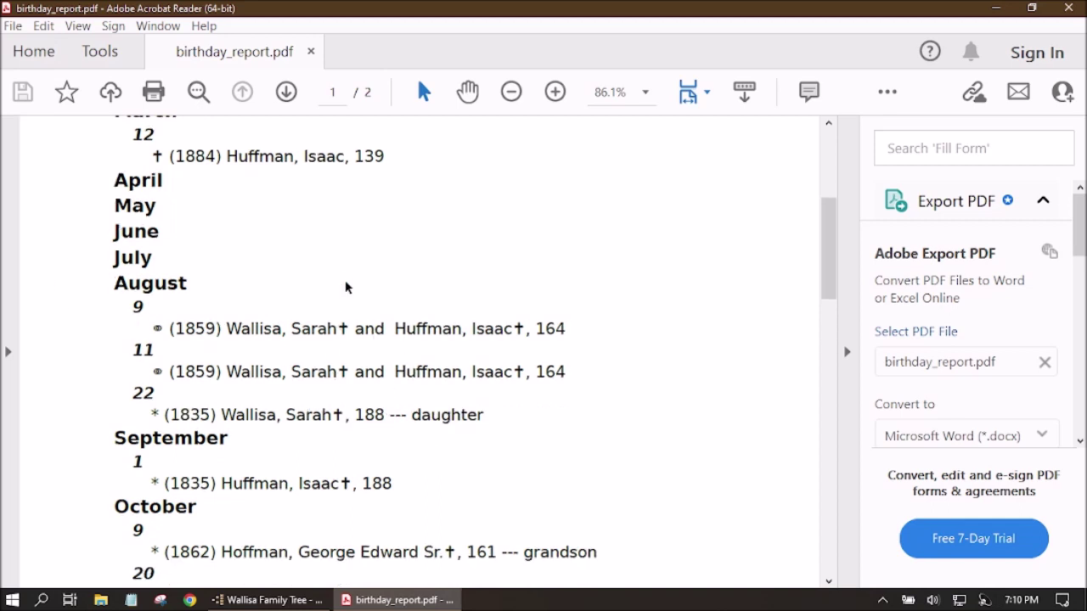
pyautogui.scroll(-4, 67, 255)
pyautogui.scroll(-2, 65, 286)
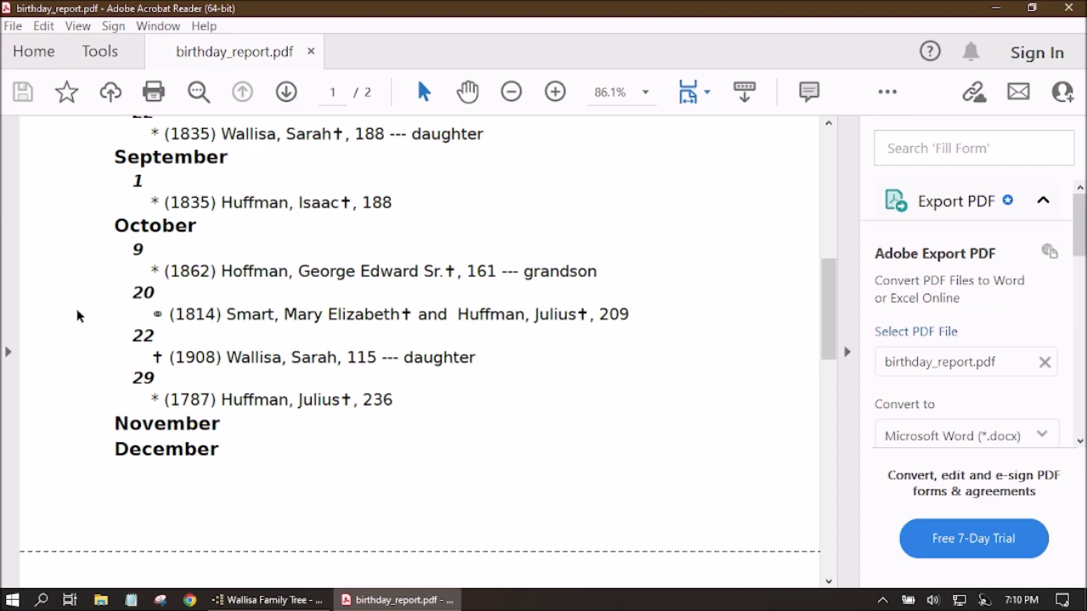
pyautogui.scroll(-3, 55, 316)
pyautogui.scroll(-2, 58, 315)
pyautogui.scroll(6, 63, 316)
pyautogui.scroll(3, 63, 316)
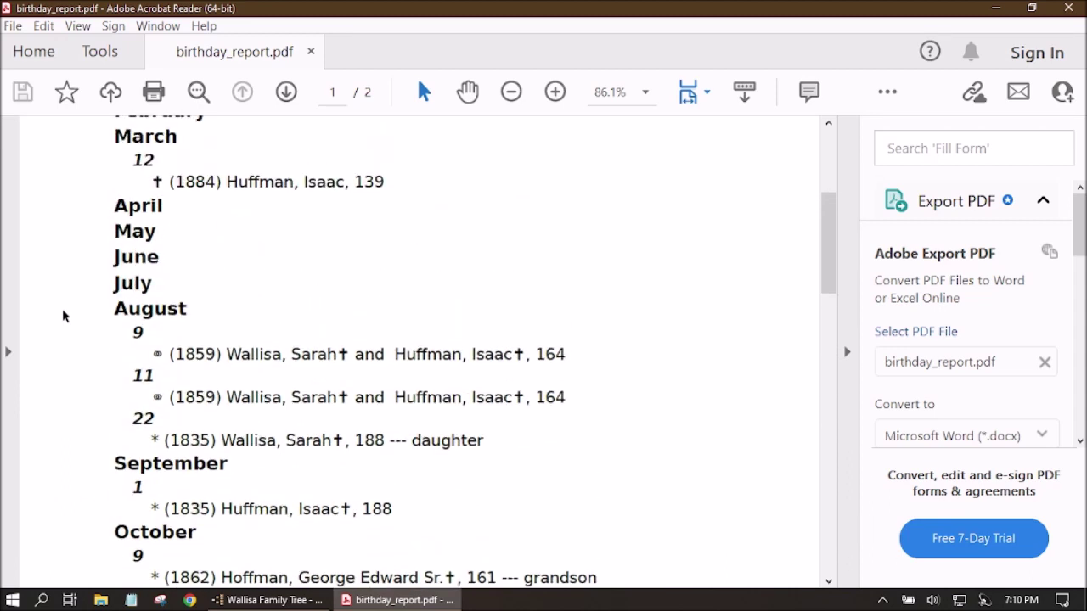